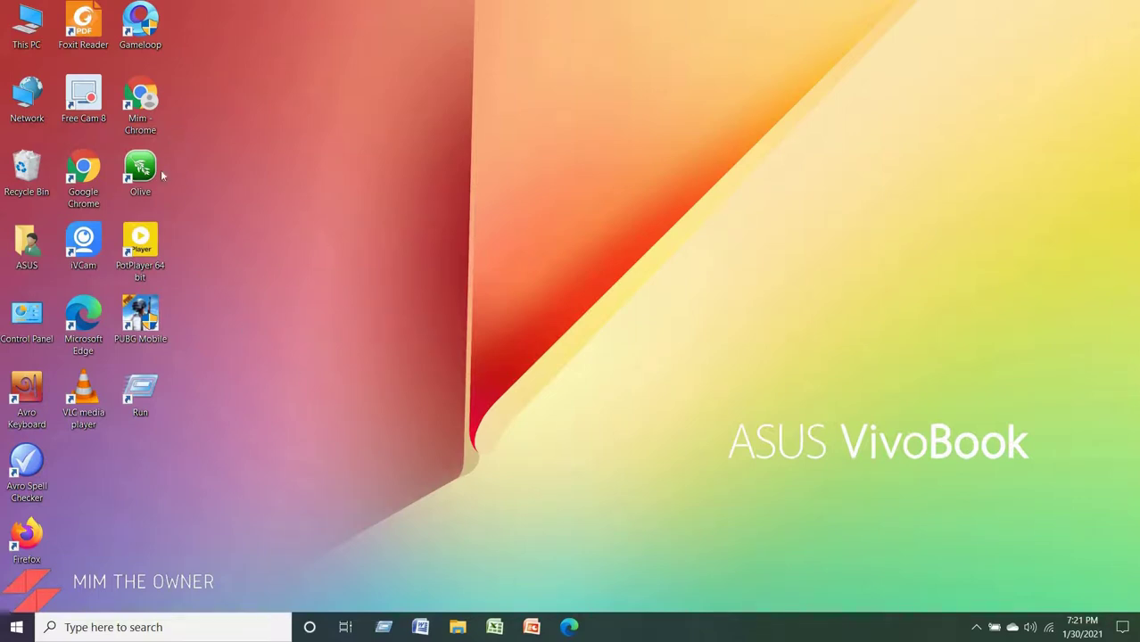
Open Chrome and search the web for "clownfish voice changer".
double_click(144, 115)
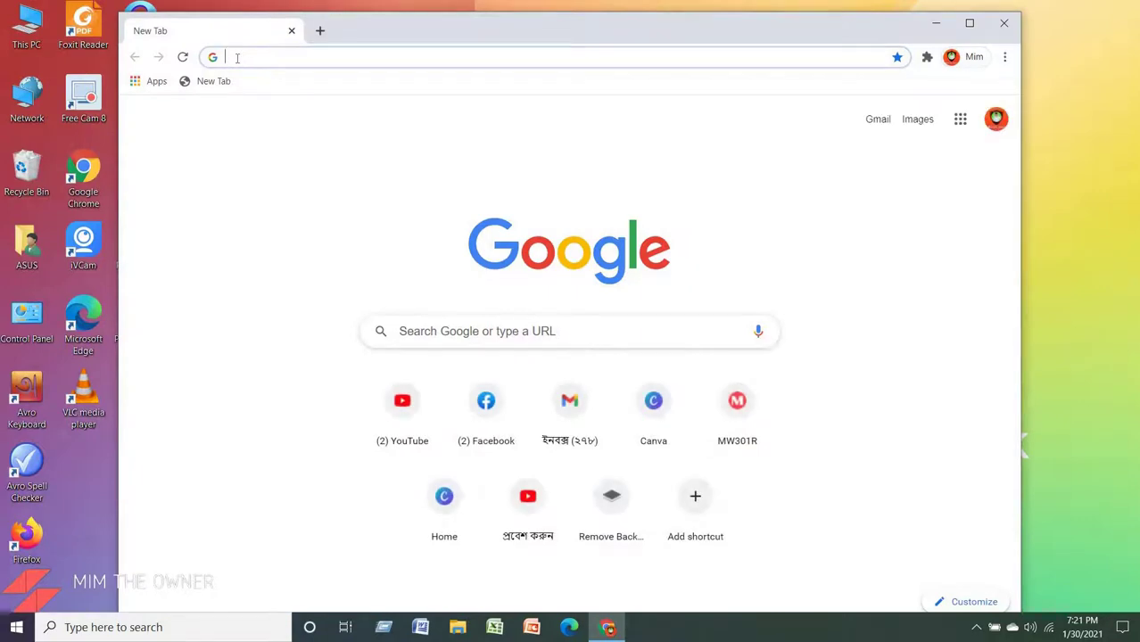
text(clow)
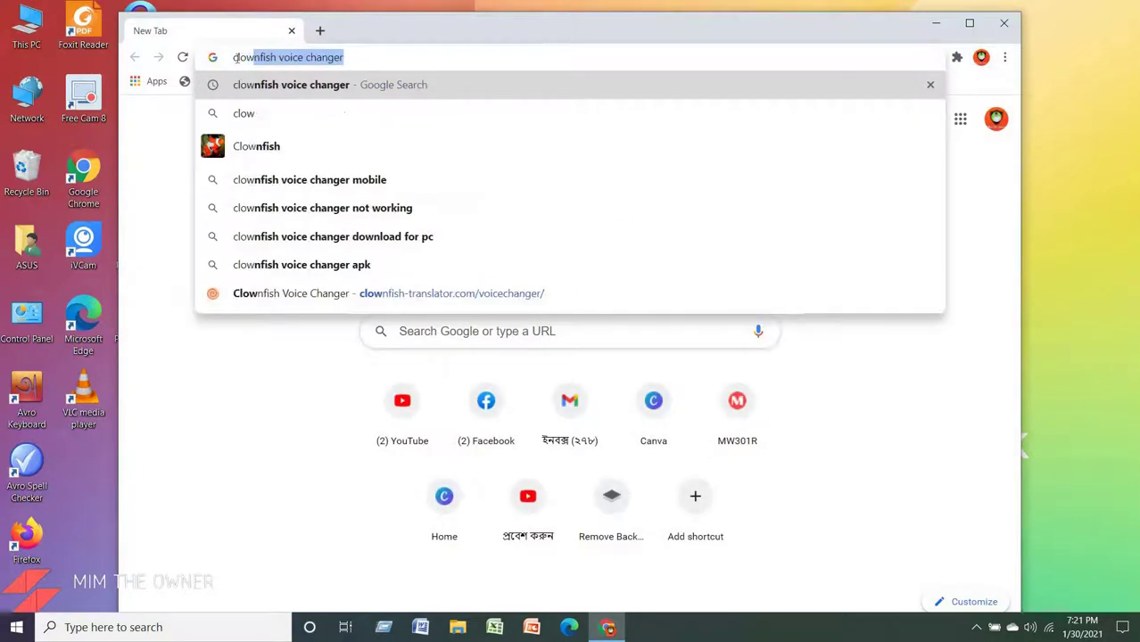
text(nfish)
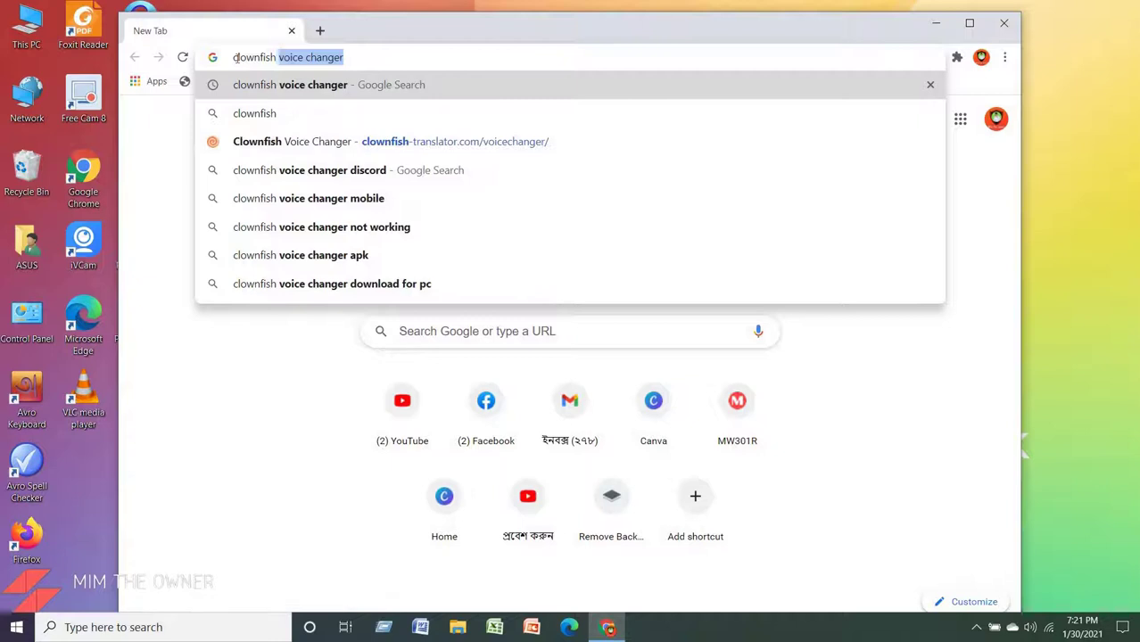
text( voice chan)
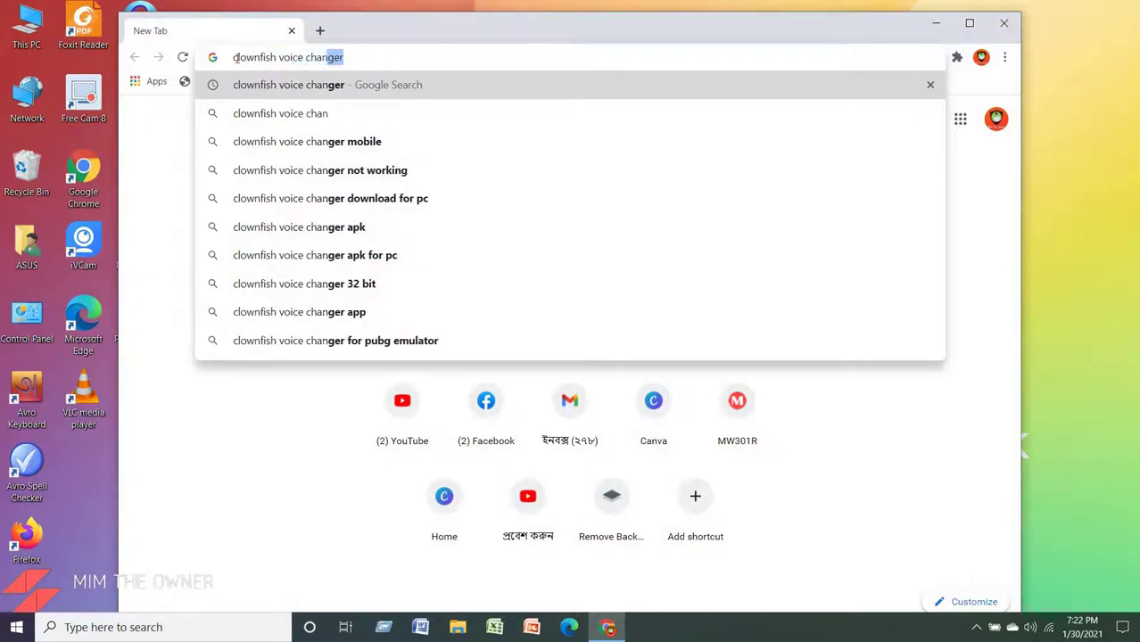
text(ger)
key(Return)
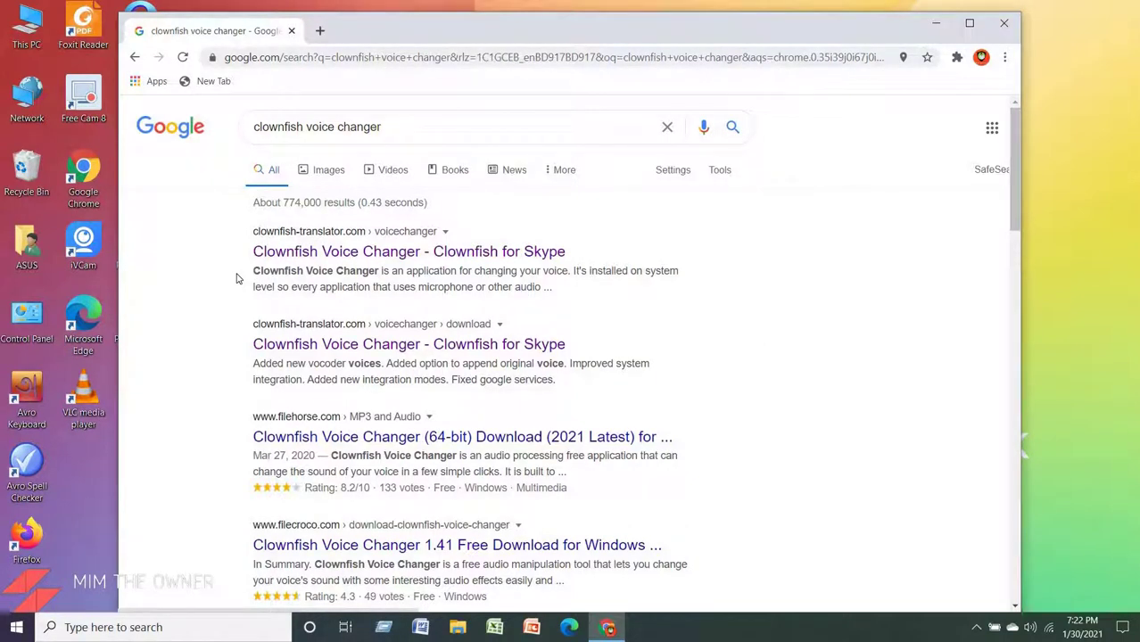
Go to the clownfish-translator.com voice changer site and bring up the v1.42 download options.
click(342, 254)
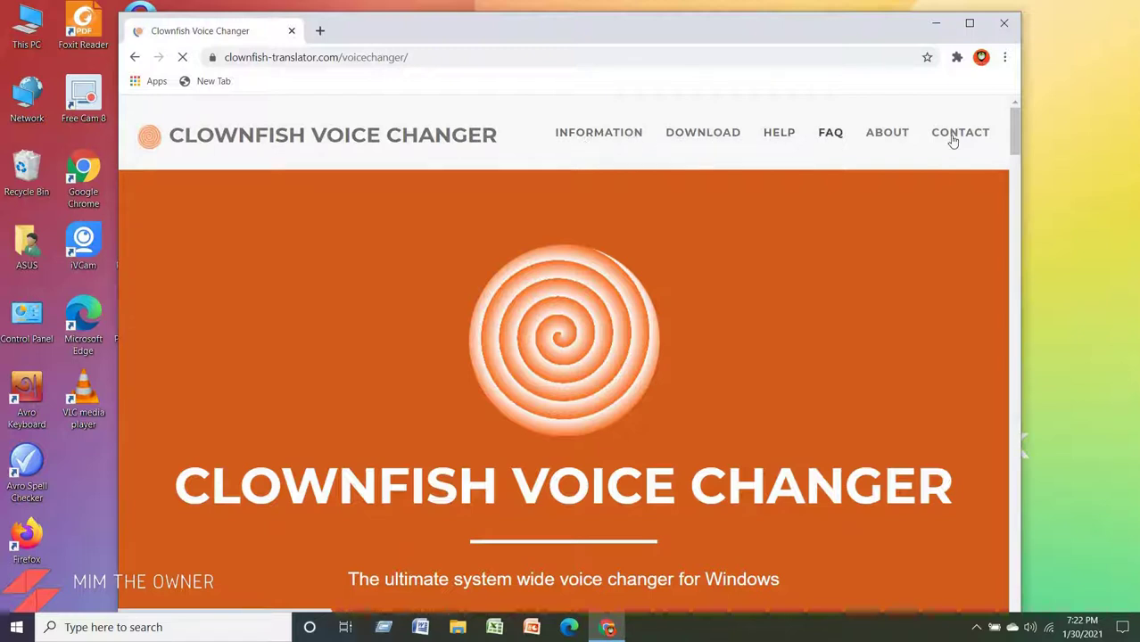
click(705, 133)
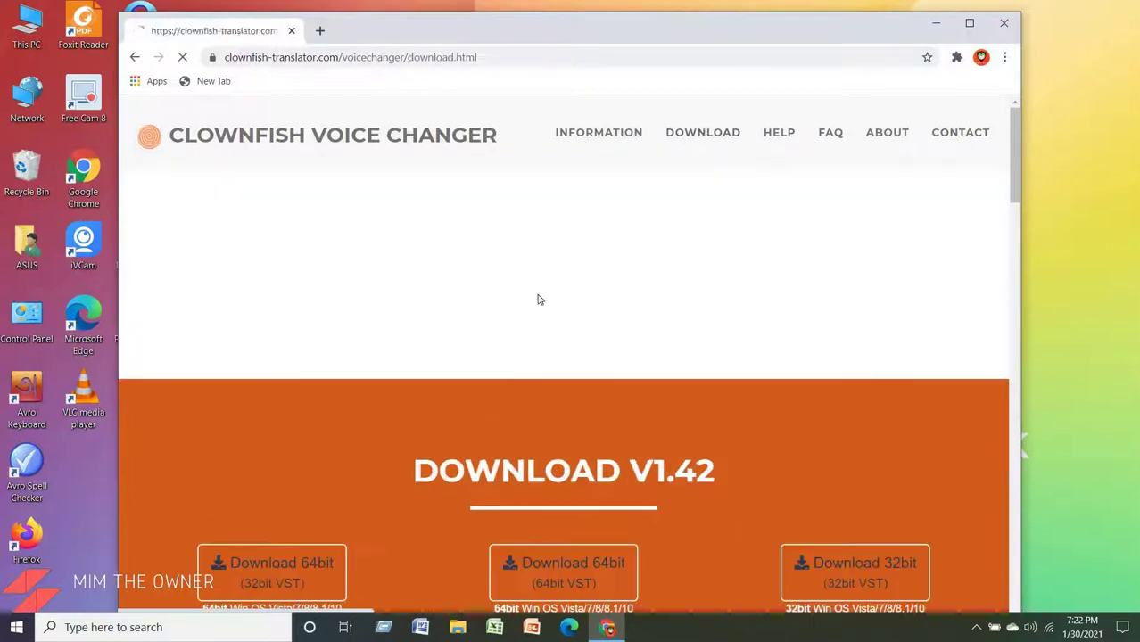
scroll(500, 312, down, 1)
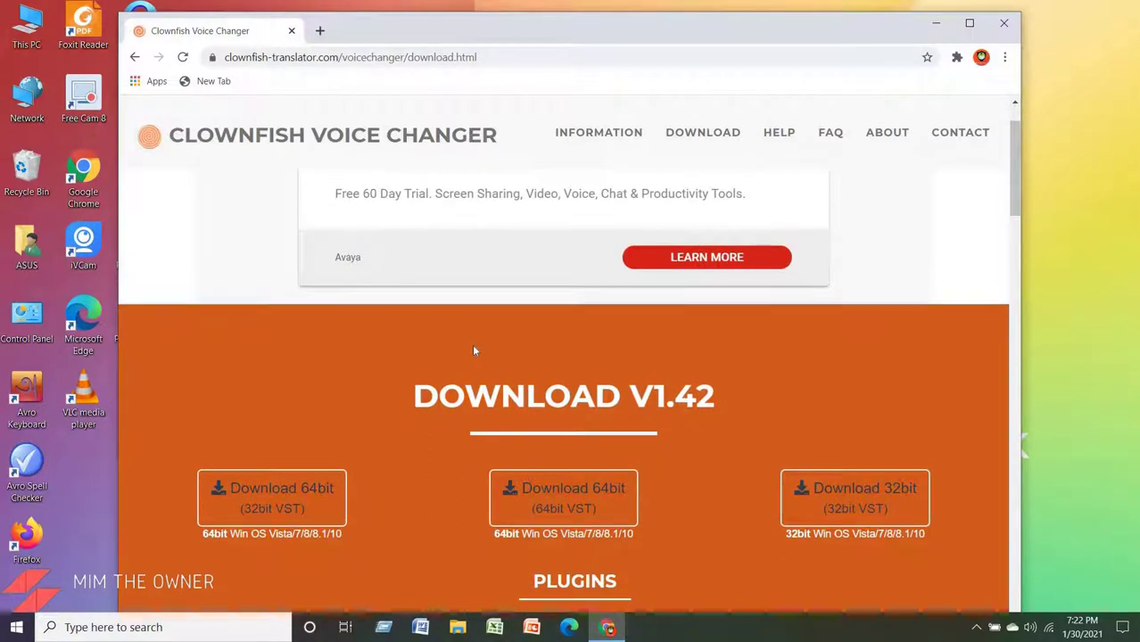
scroll(472, 344, down, 2)
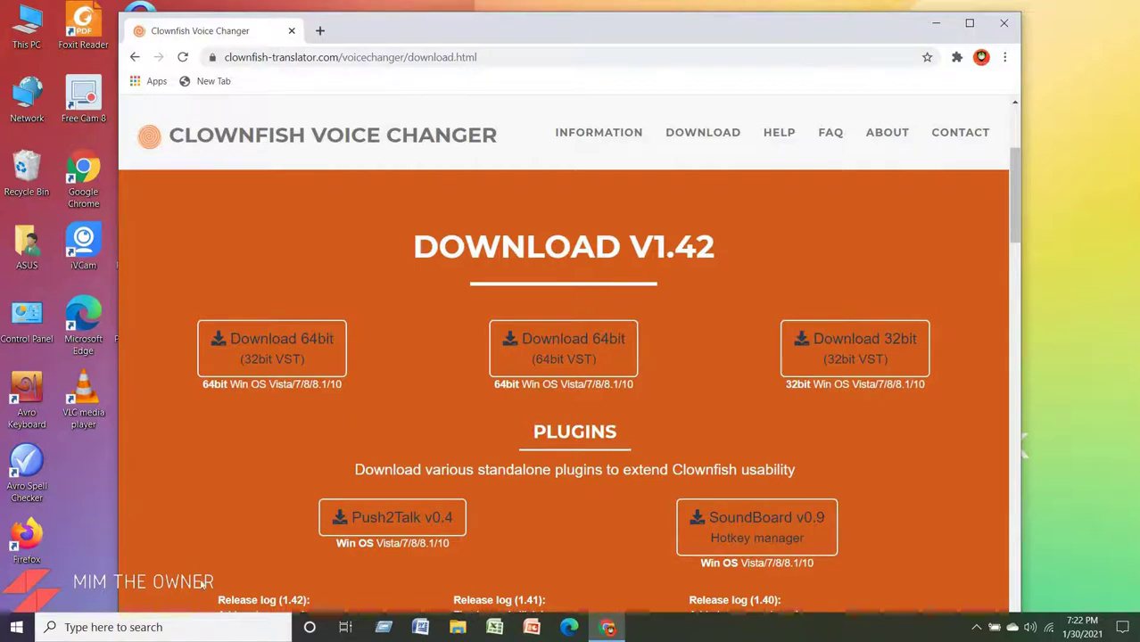
Look up the Windows system type in the About your PC settings.
click(141, 627)
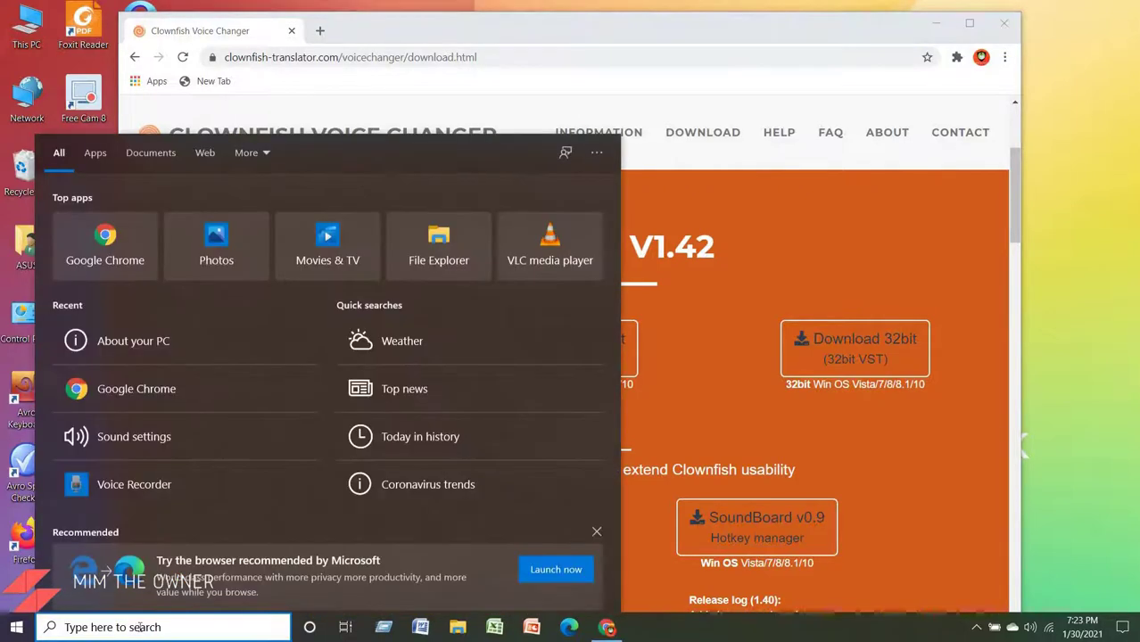
text(about)
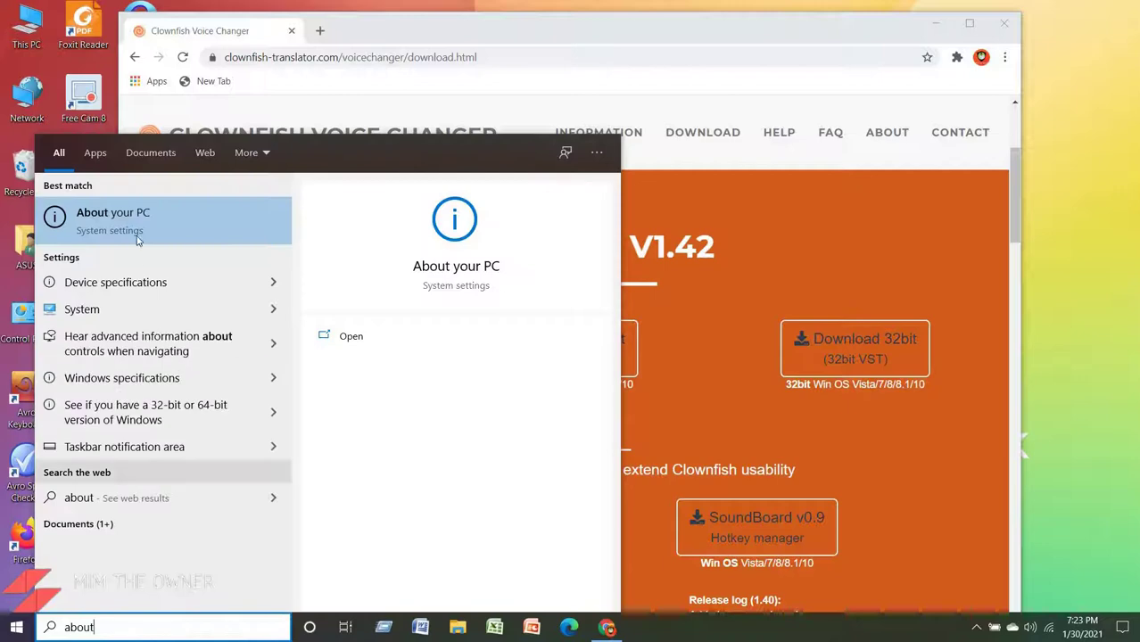
click(138, 234)
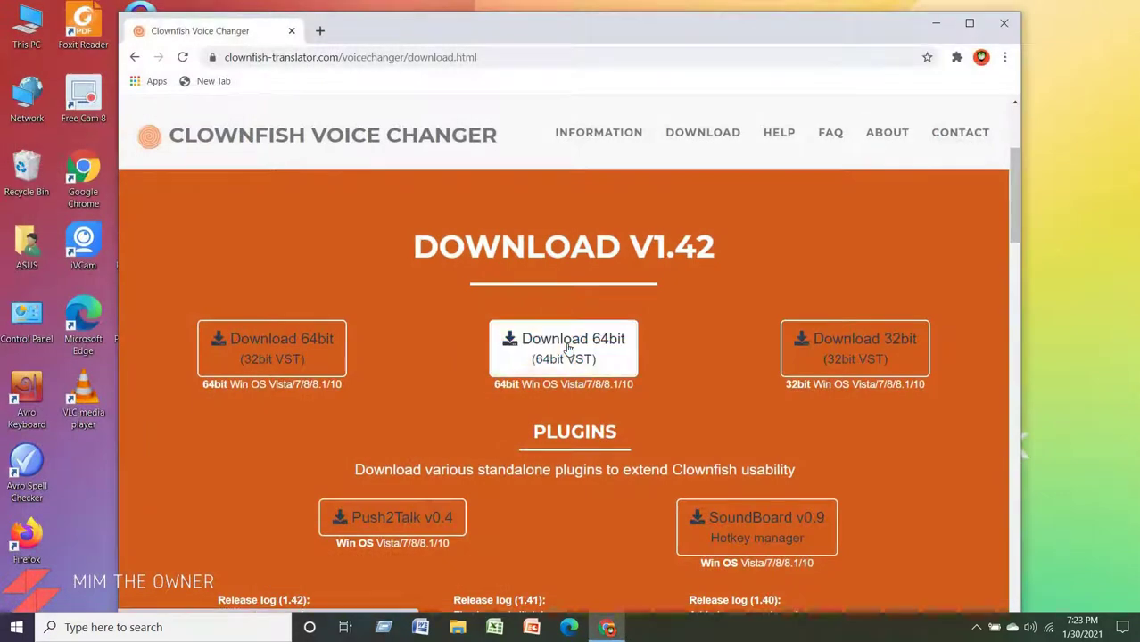
Download the 64bit (64bit VST) build of Clownfish Voice Changer and install it with the default components and destination folder.
click(568, 350)
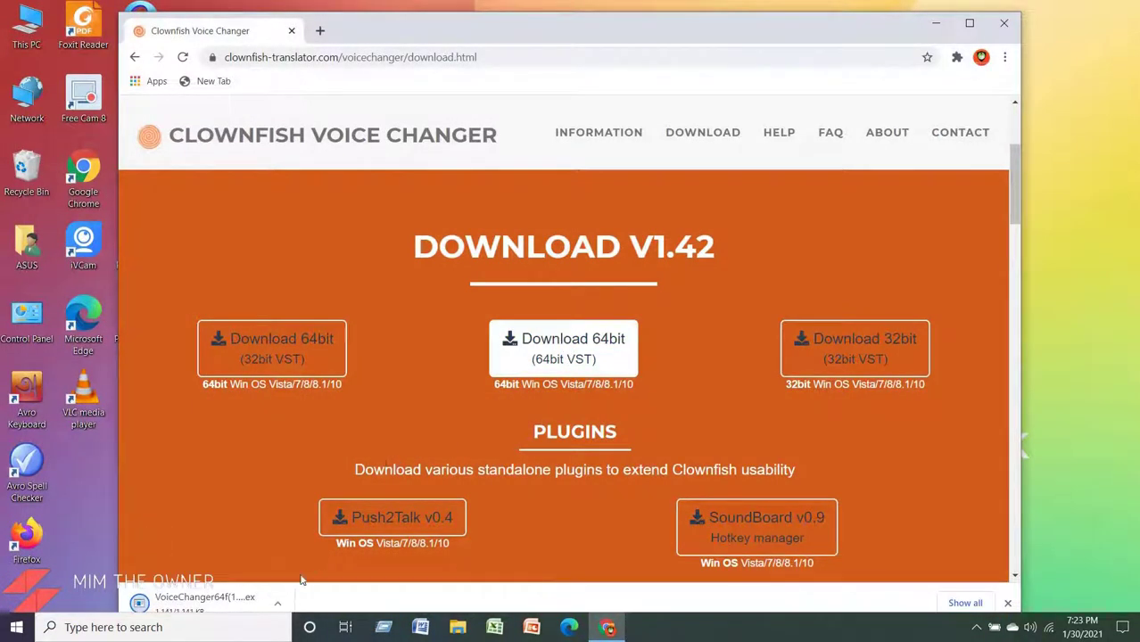
click(264, 611)
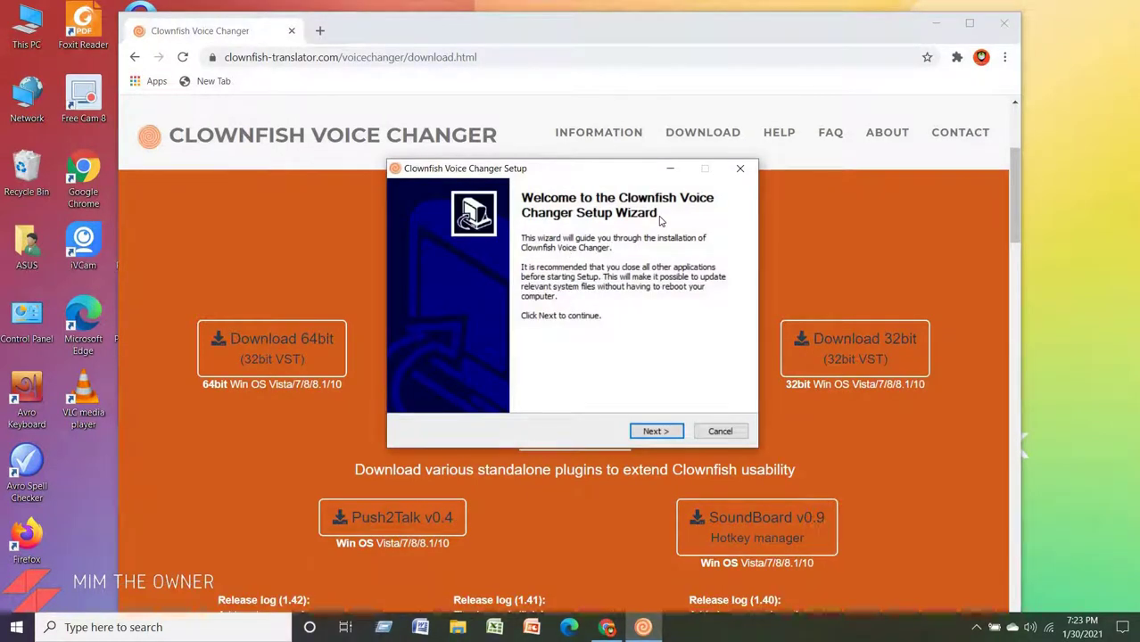
click(654, 432)
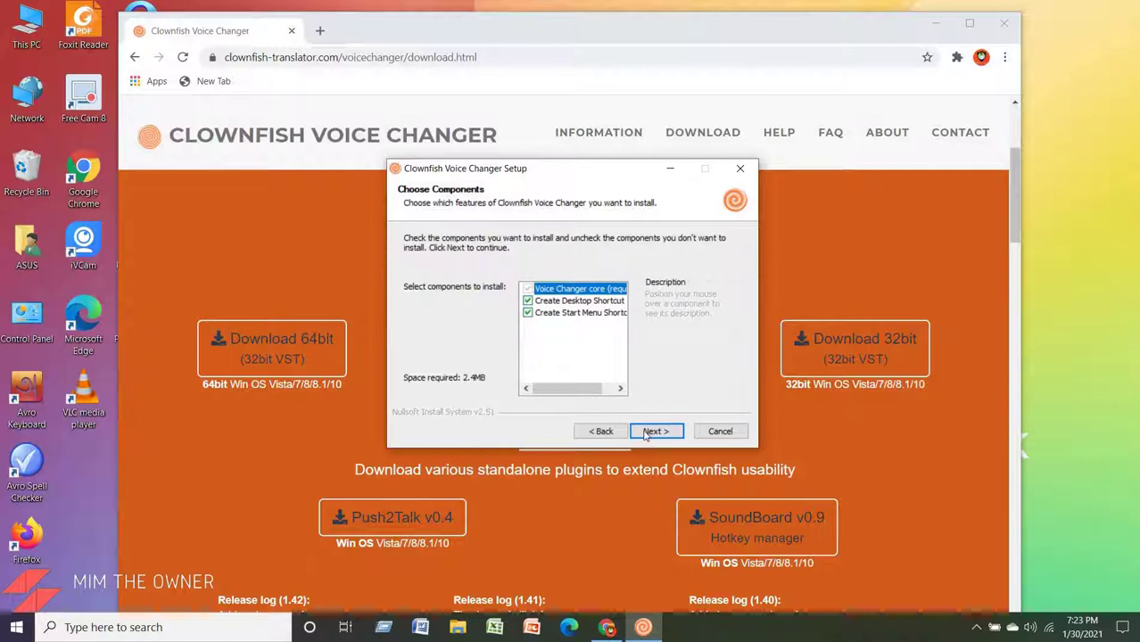
click(654, 432)
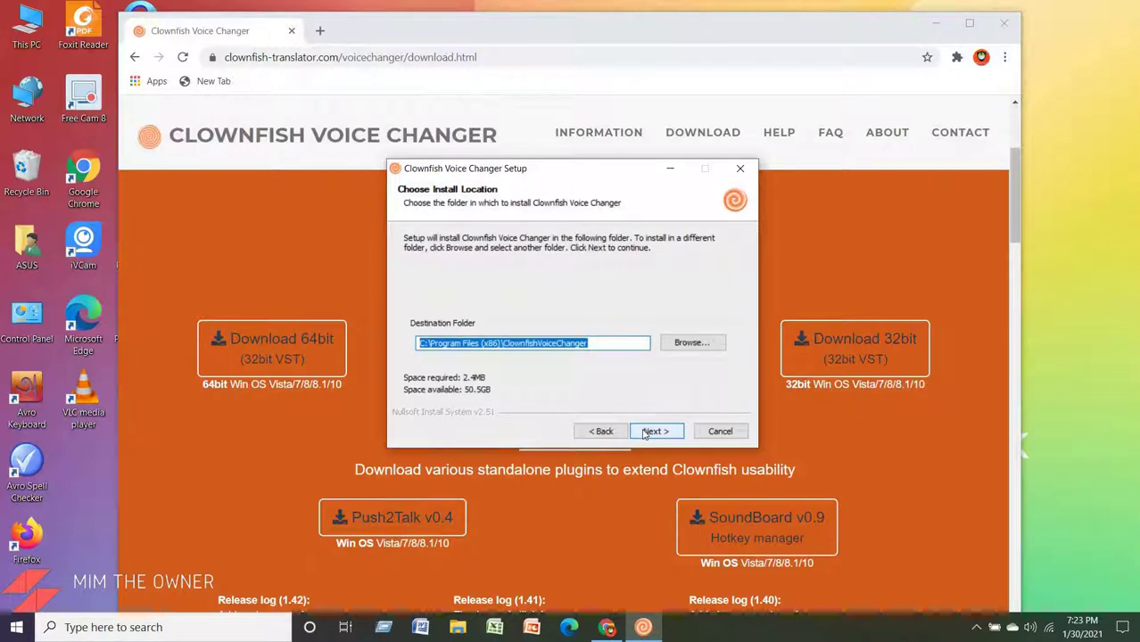
click(646, 433)
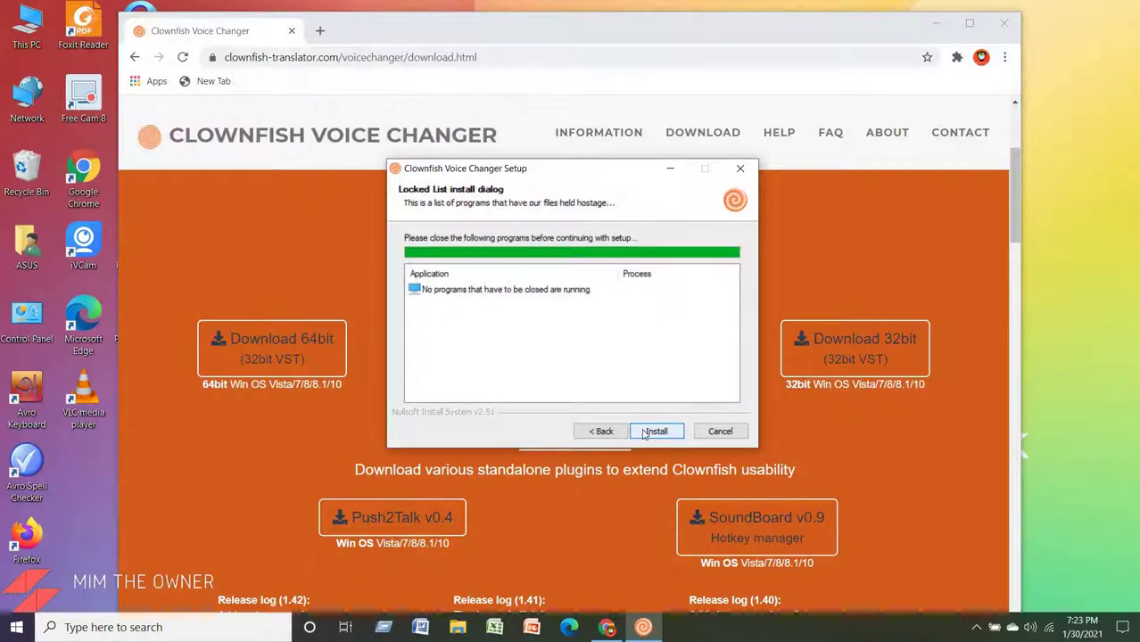
click(649, 434)
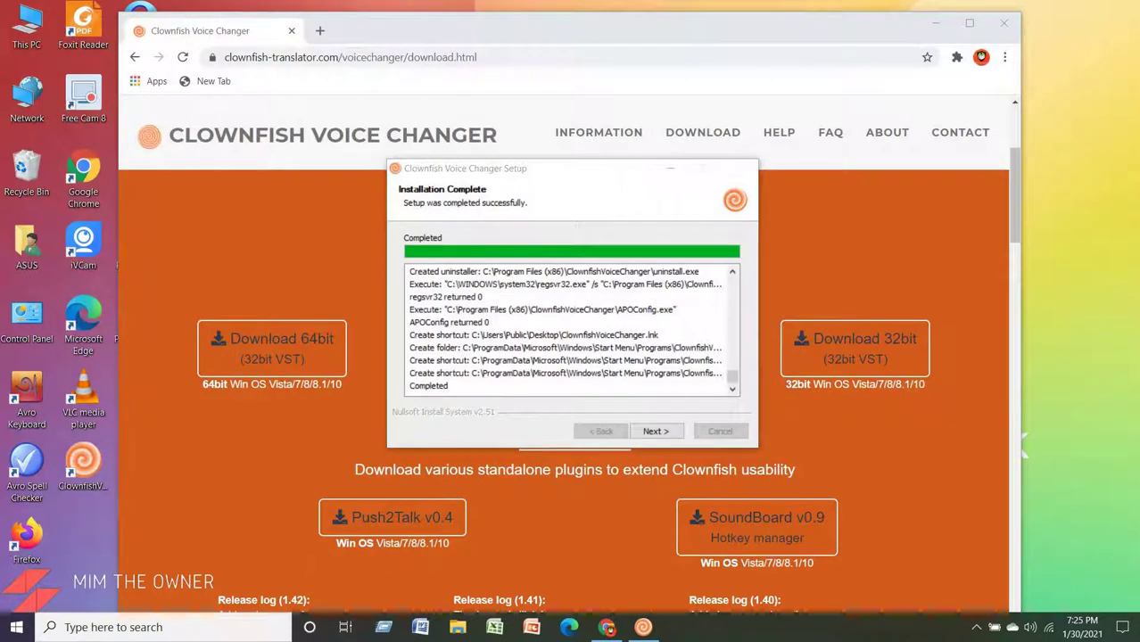
click(659, 436)
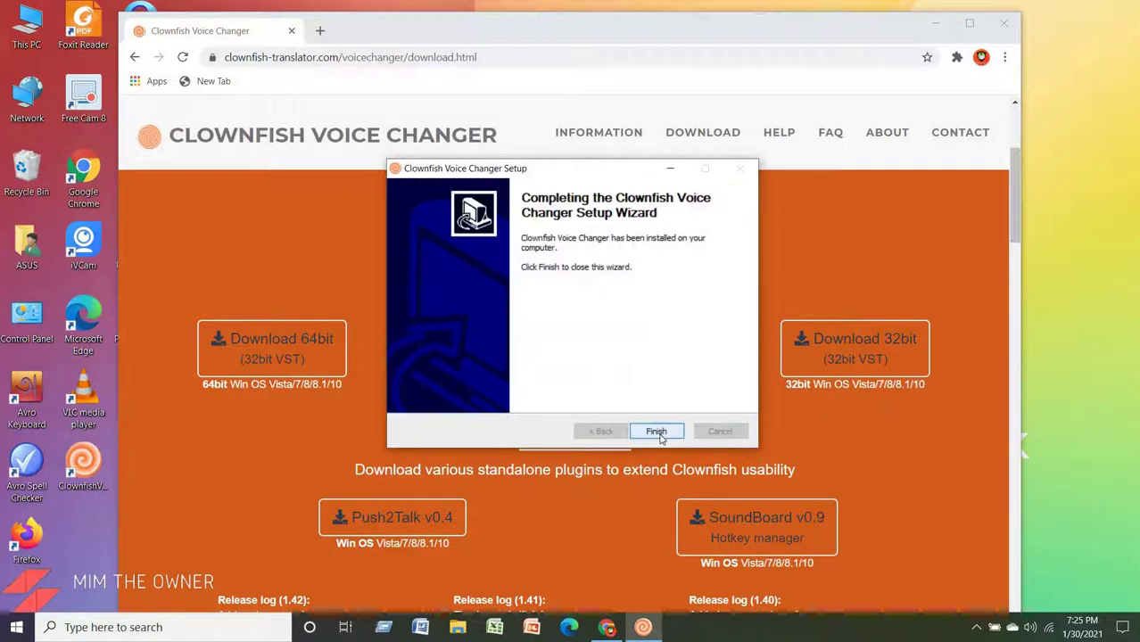
click(658, 433)
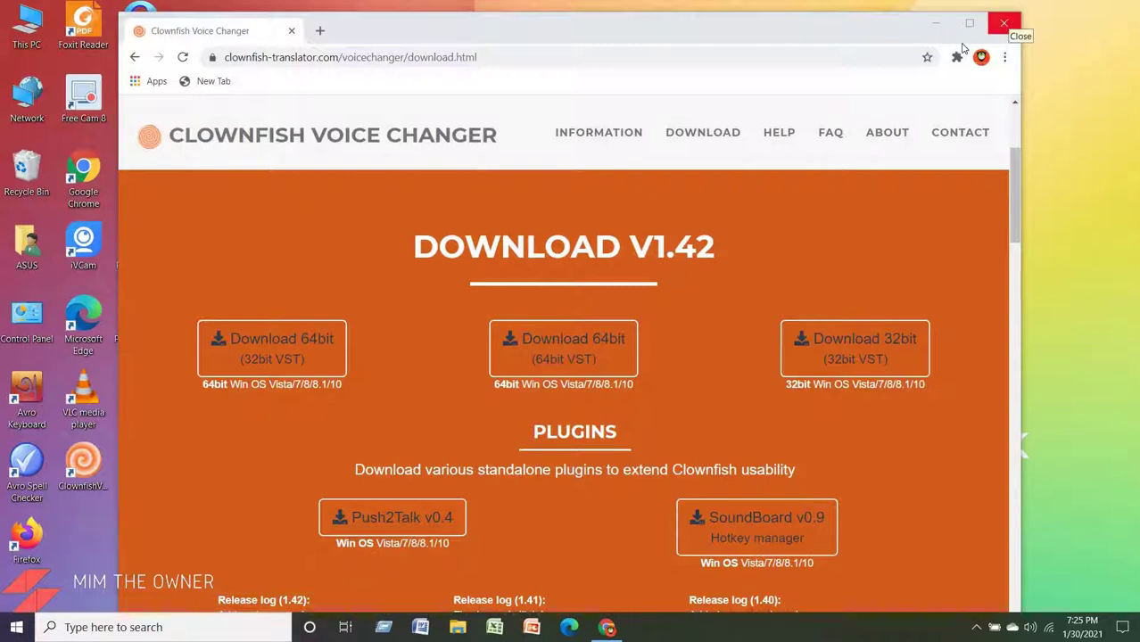
Close the browser and move the ClownfishVoiceChanger shortcut to an empty area of the desktop, away from the other icons.
click(1007, 24)
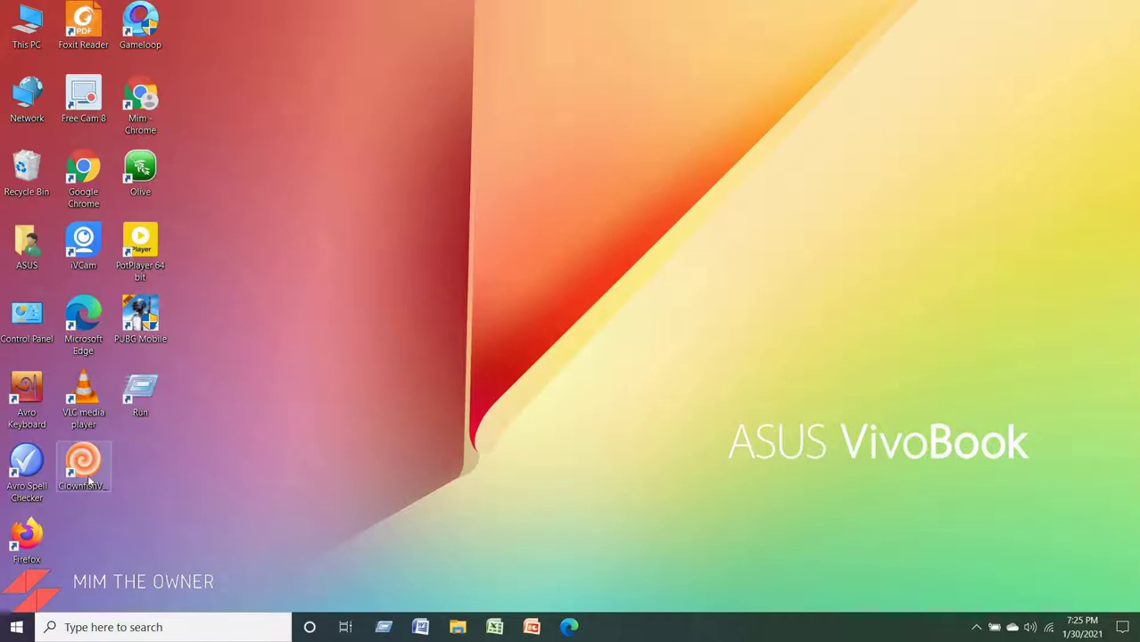
drag(83, 462, 369, 263)
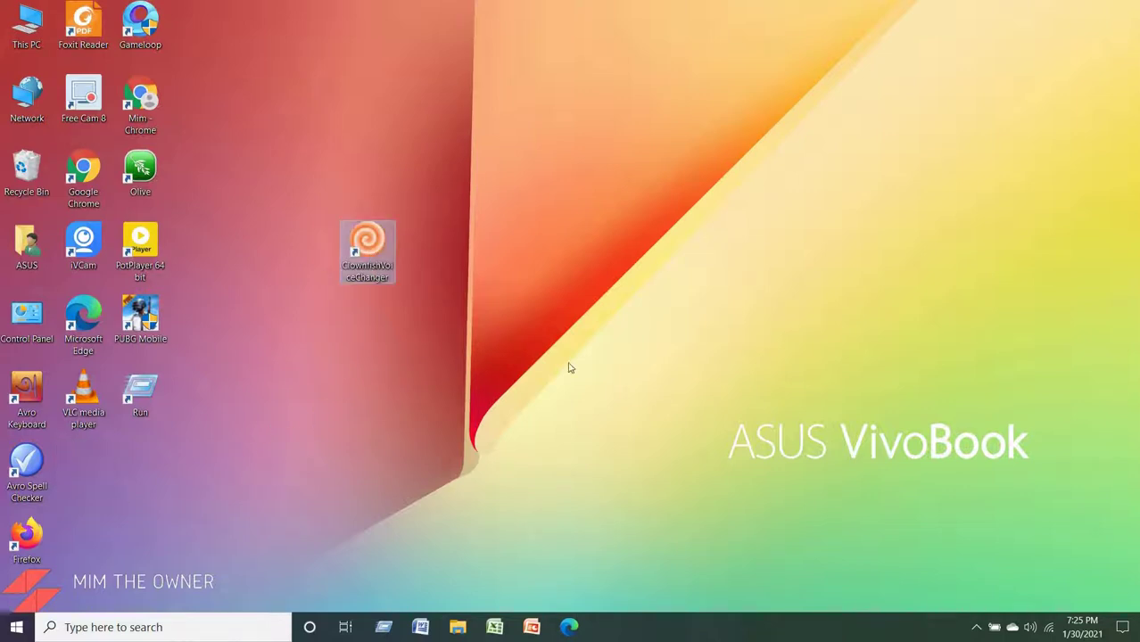
click(976, 626)
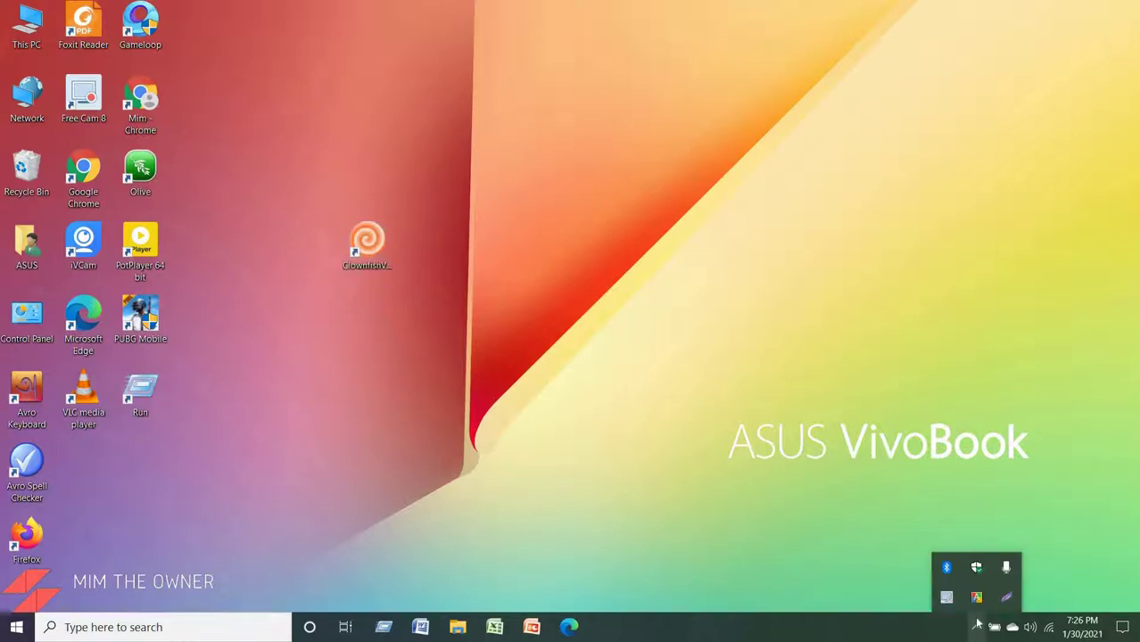
click(375, 264)
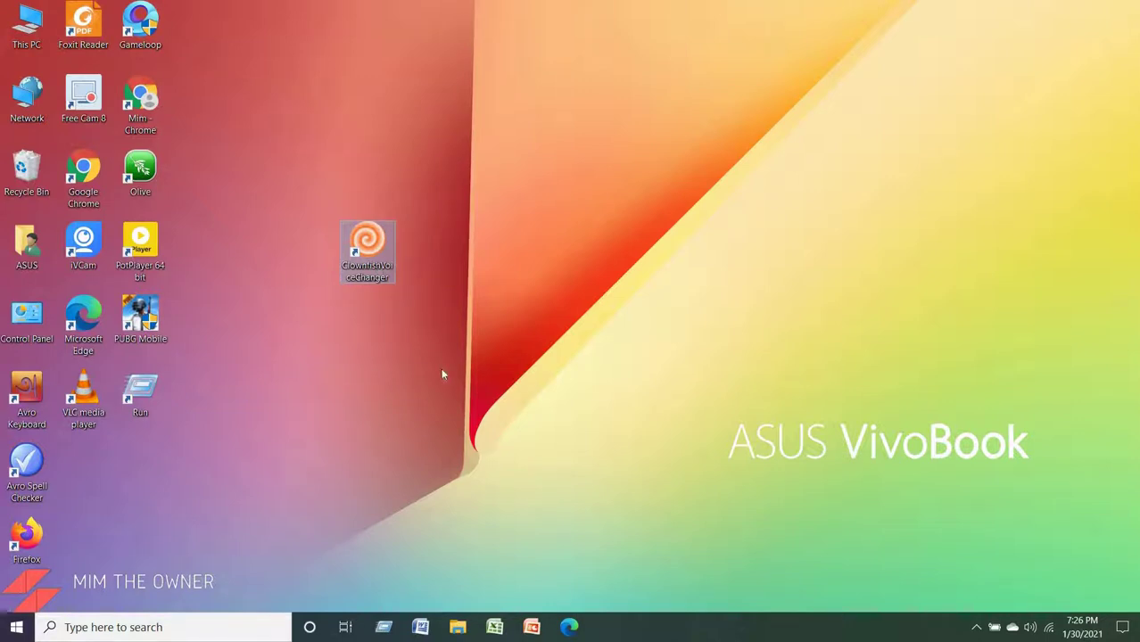
Launch Clownfish Voice Changer from its desktop shortcut and switch it off and back on.
right_click(365, 245)
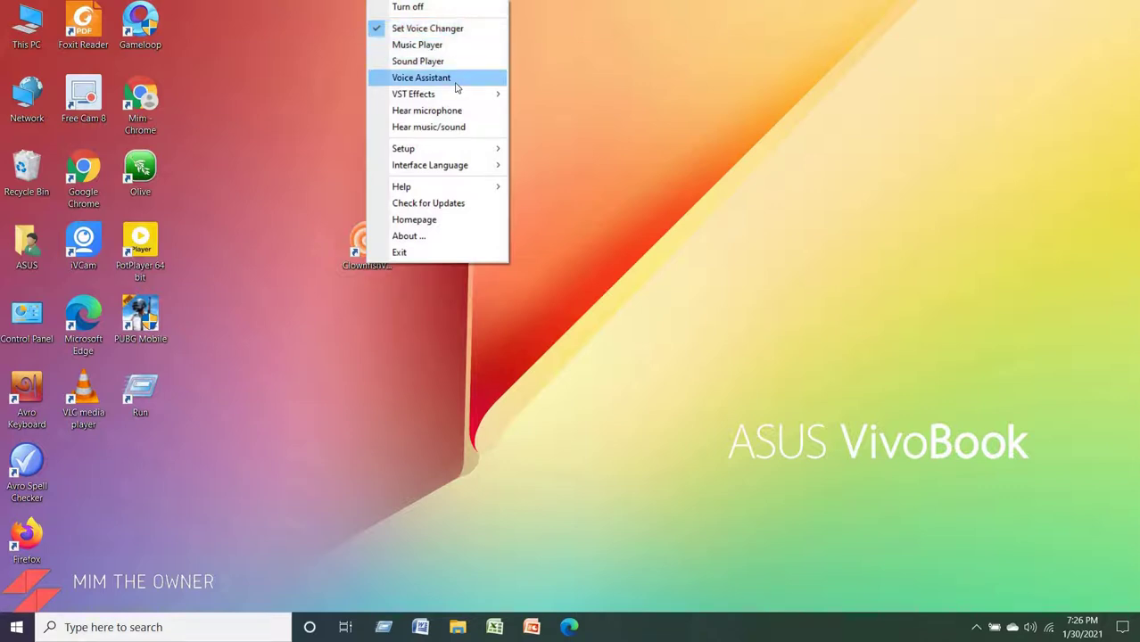
click(437, 7)
double_click(362, 242)
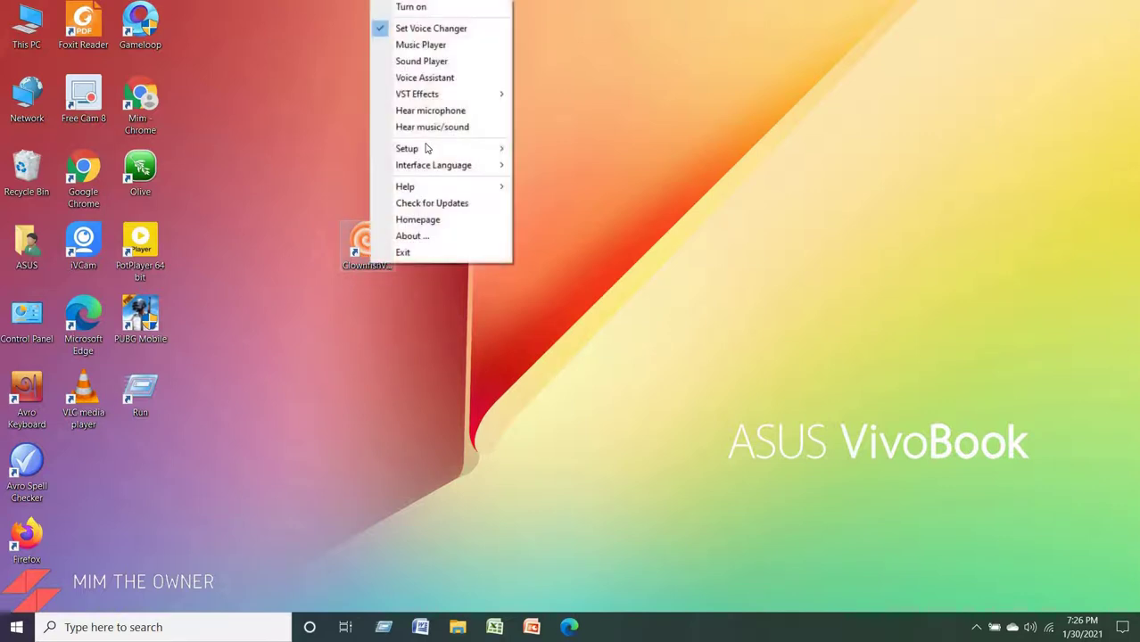
click(419, 7)
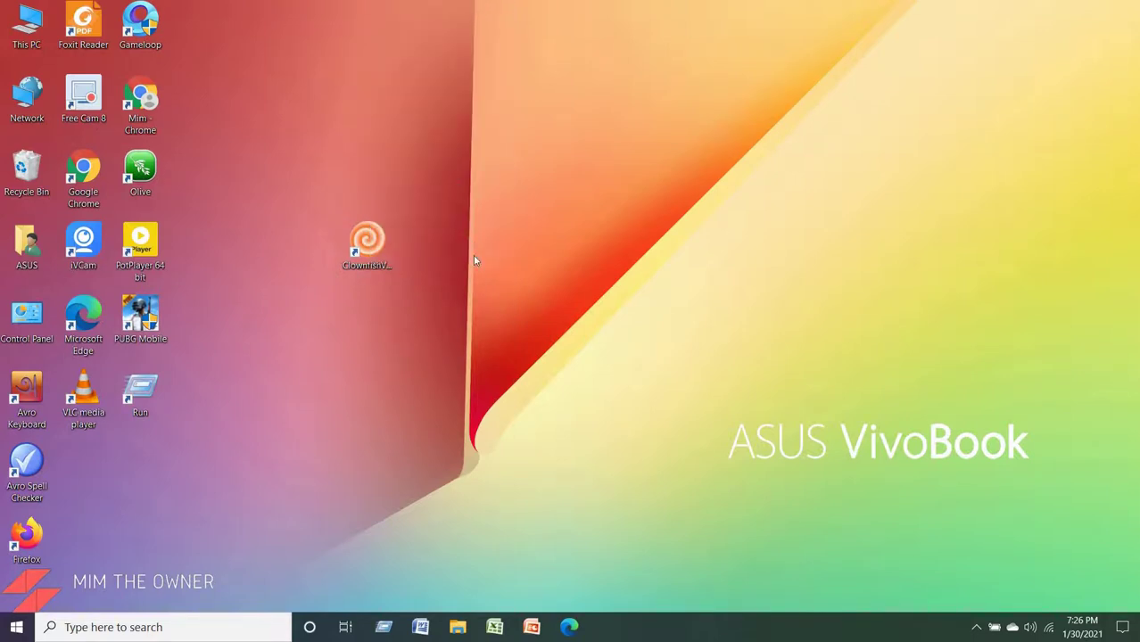
double_click(367, 239)
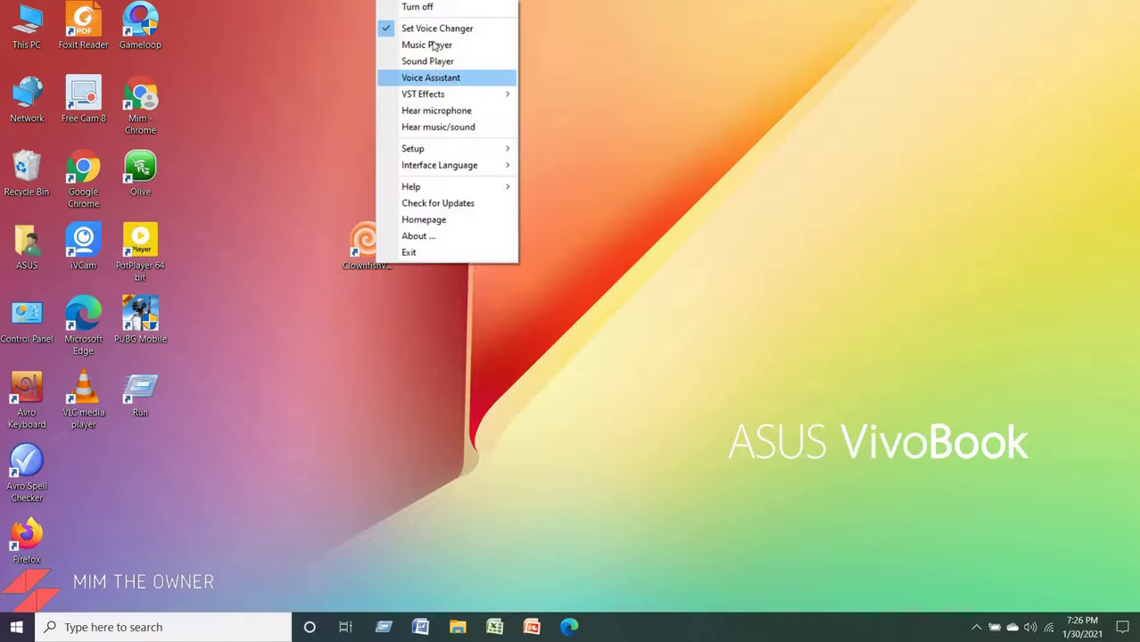
mouse_move(439, 98)
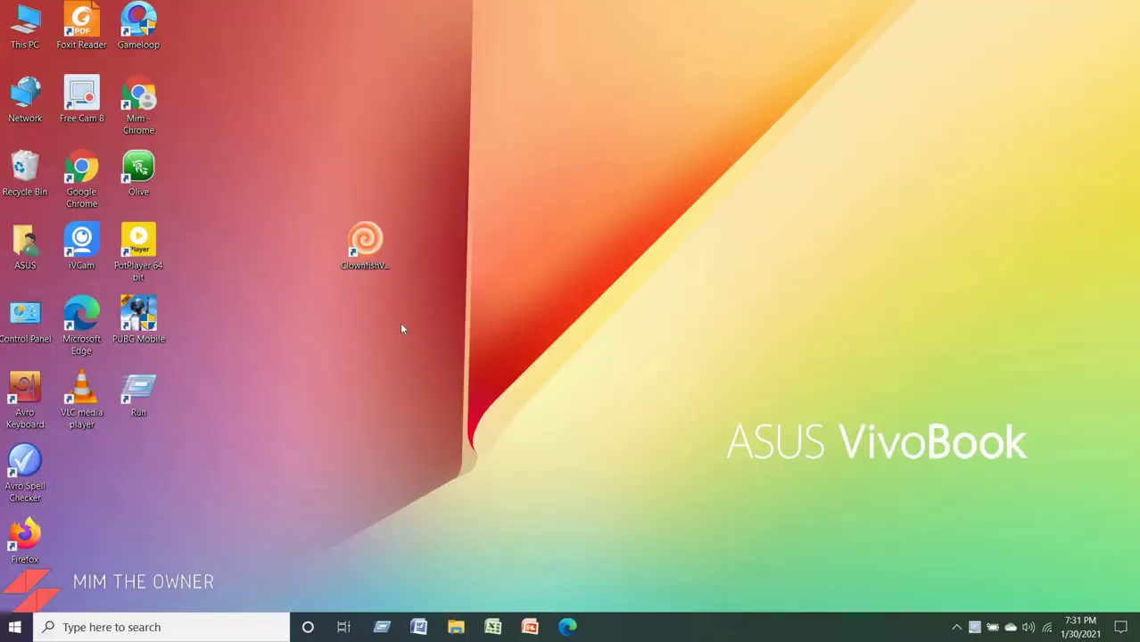
double_click(365, 242)
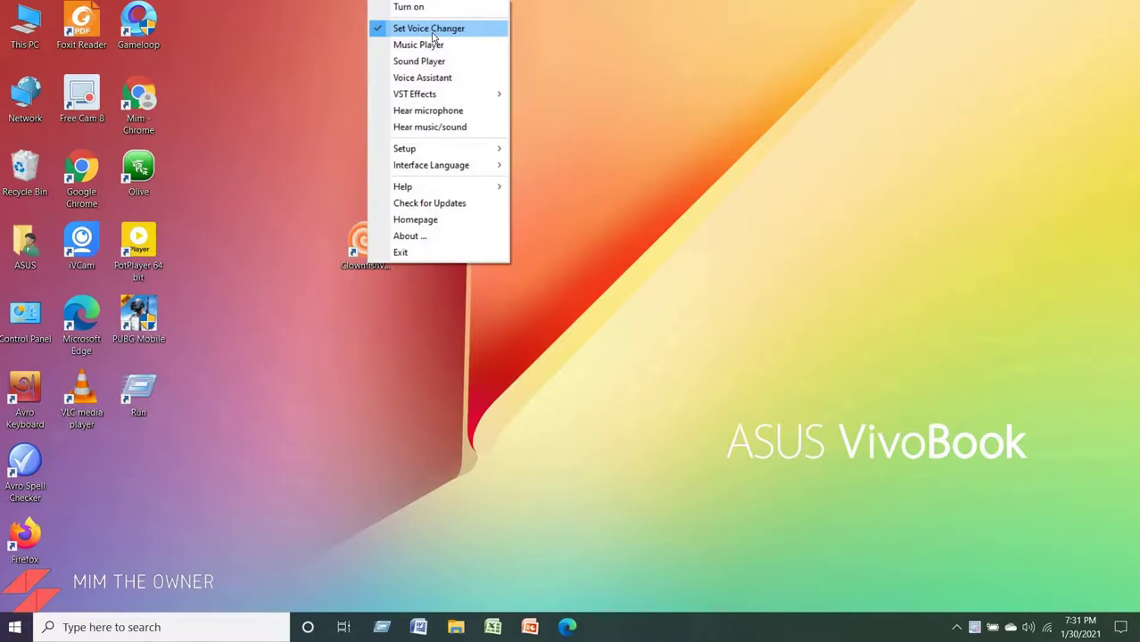
click(435, 36)
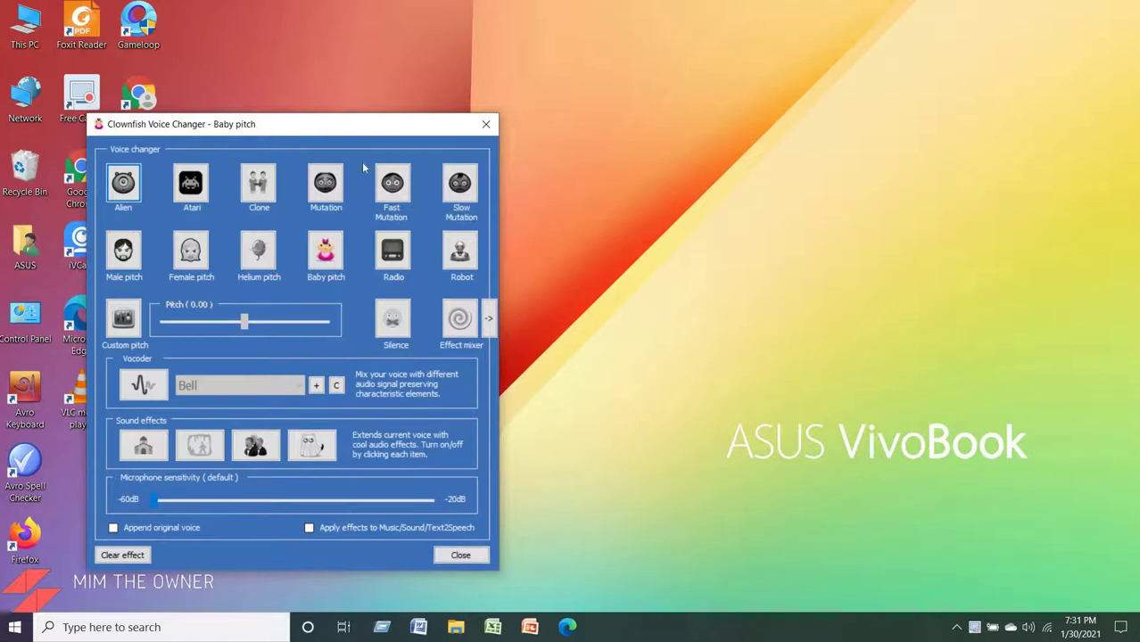
key(Escape)
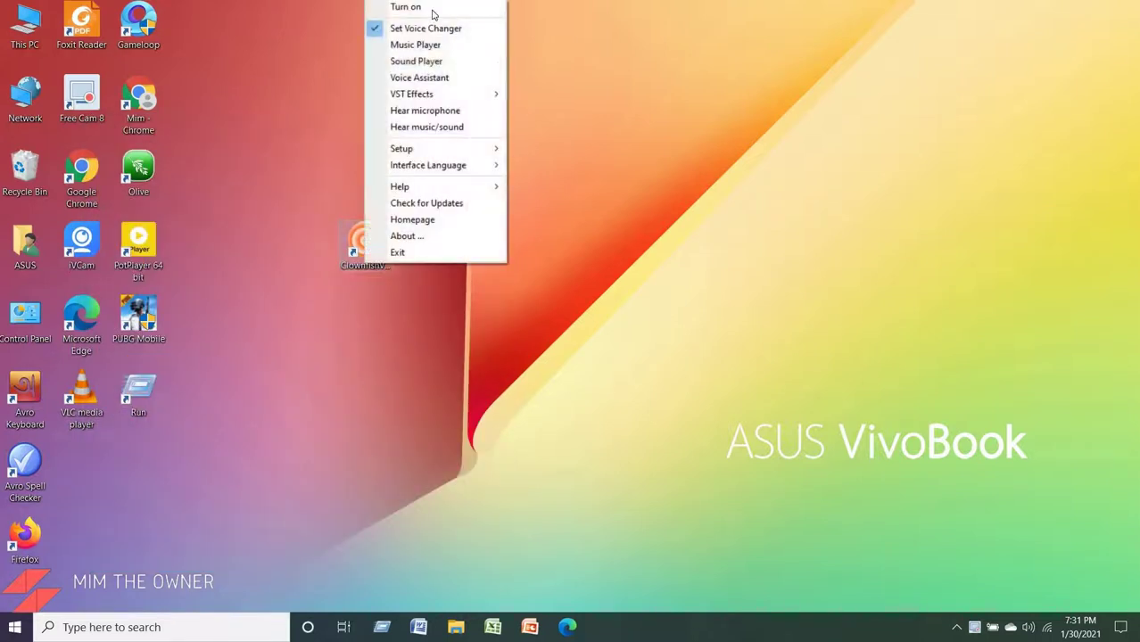
Turn on Clownfish Voice Changer and set the voice effect to Alien.
click(432, 8)
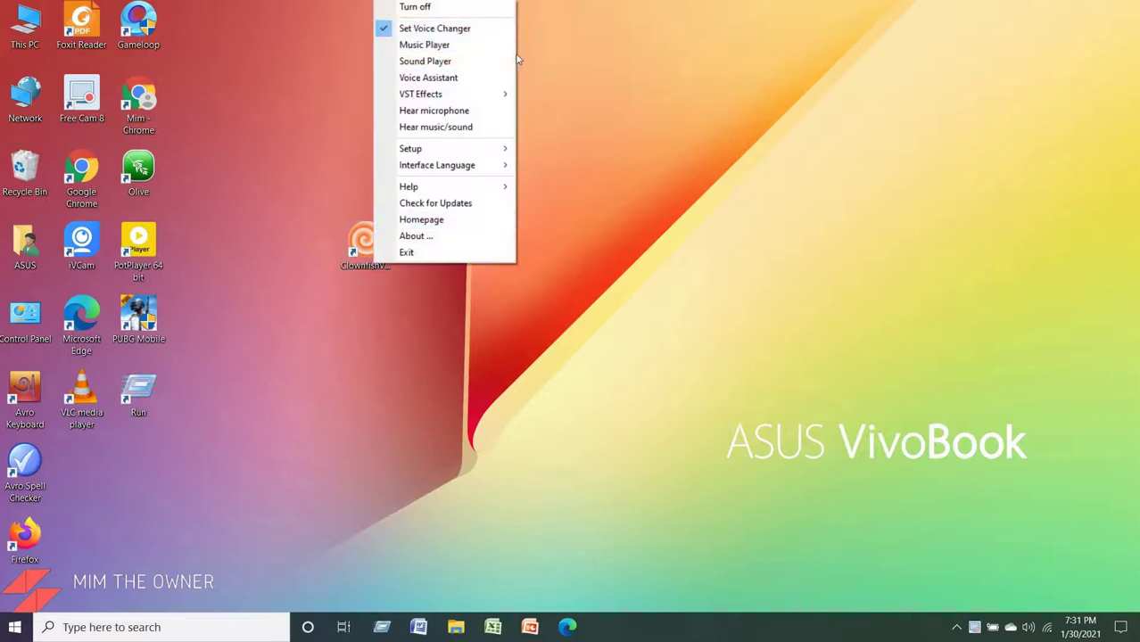
click(470, 30)
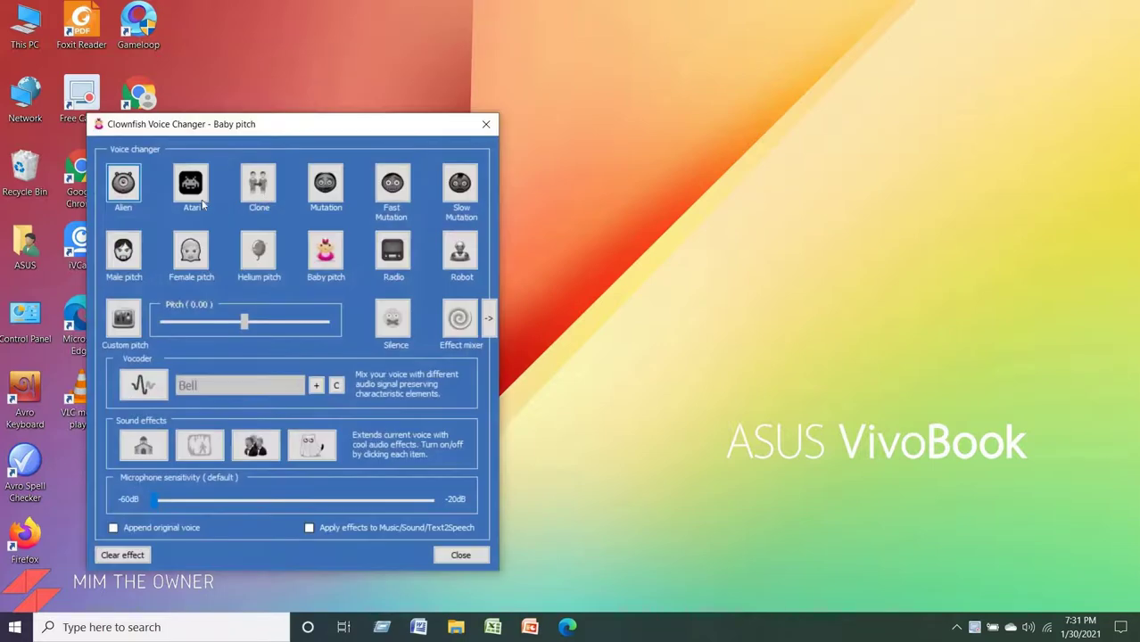
click(124, 185)
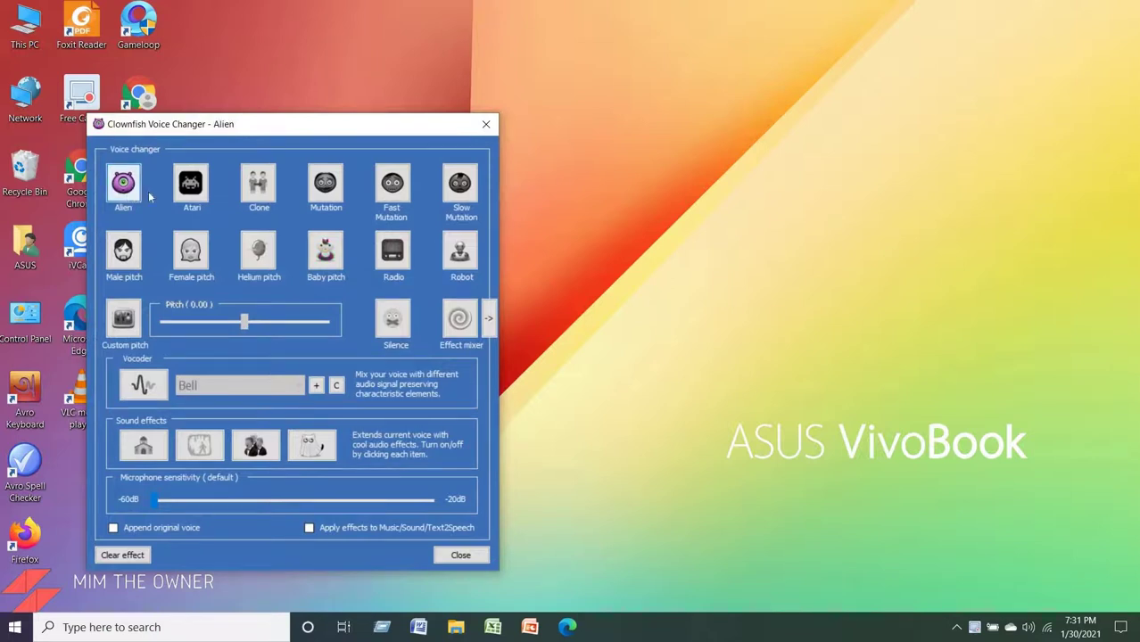
Try out the Atari, Clone, Mutation and Fast Mutation voice effects one after another.
click(206, 189)
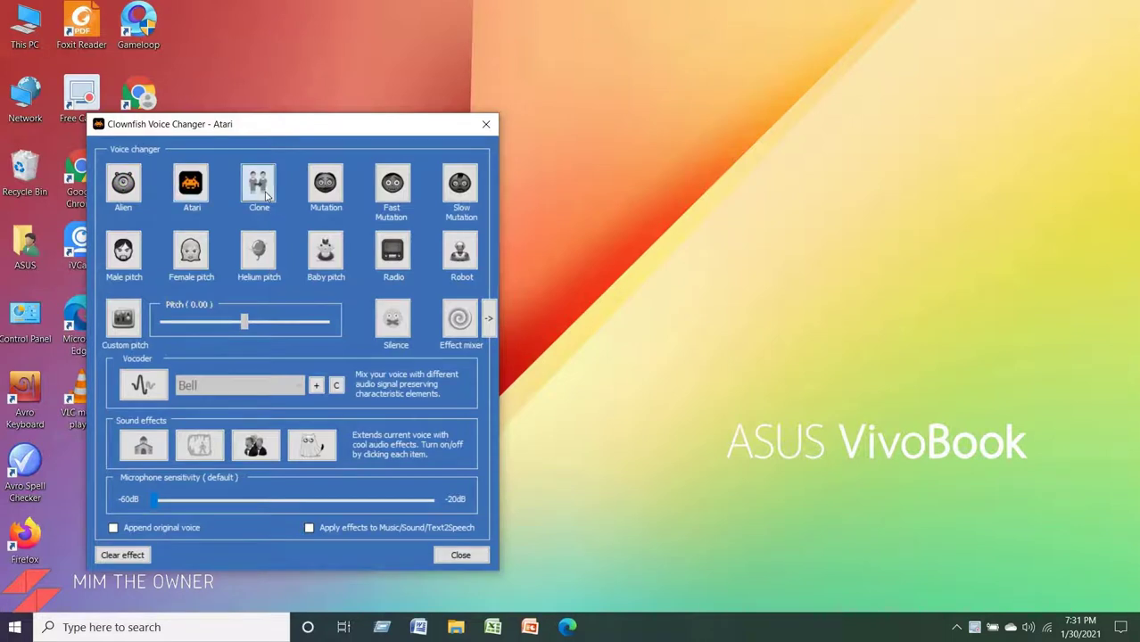
click(265, 192)
click(330, 196)
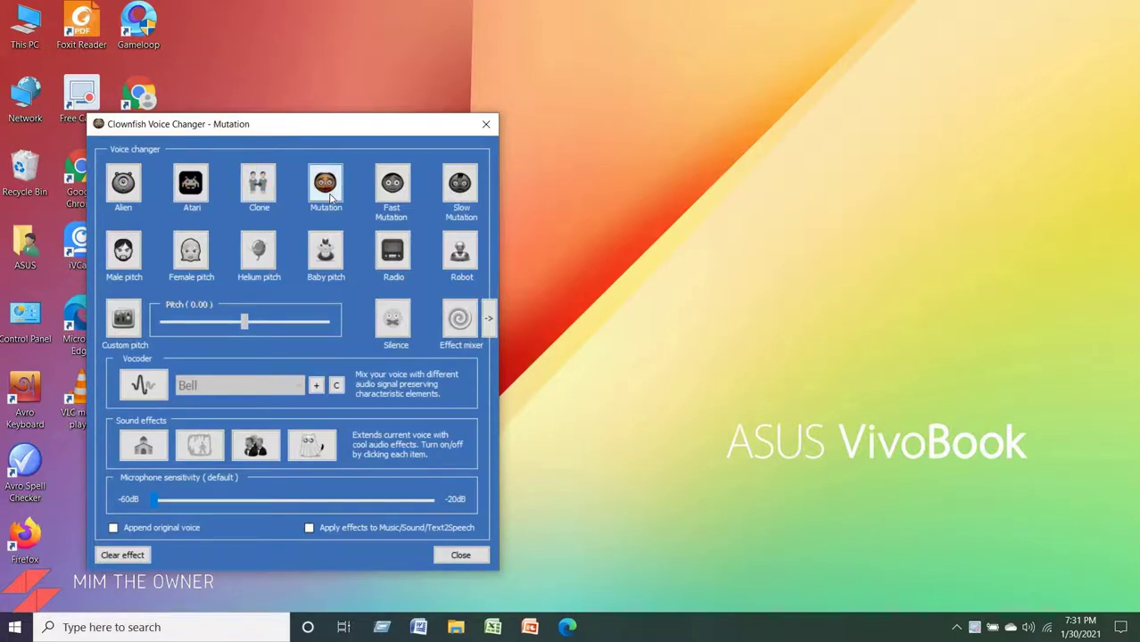
click(399, 190)
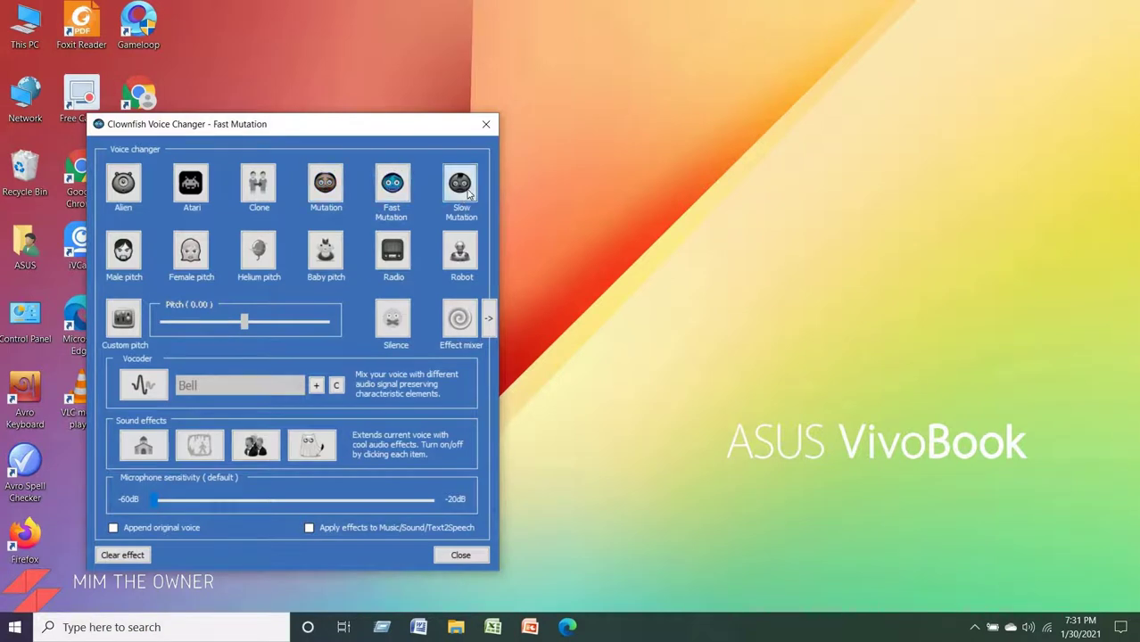
Try out the Male pitch, Female pitch, Helium pitch, Baby pitch, Radio and Robot voice effects one after another.
click(128, 253)
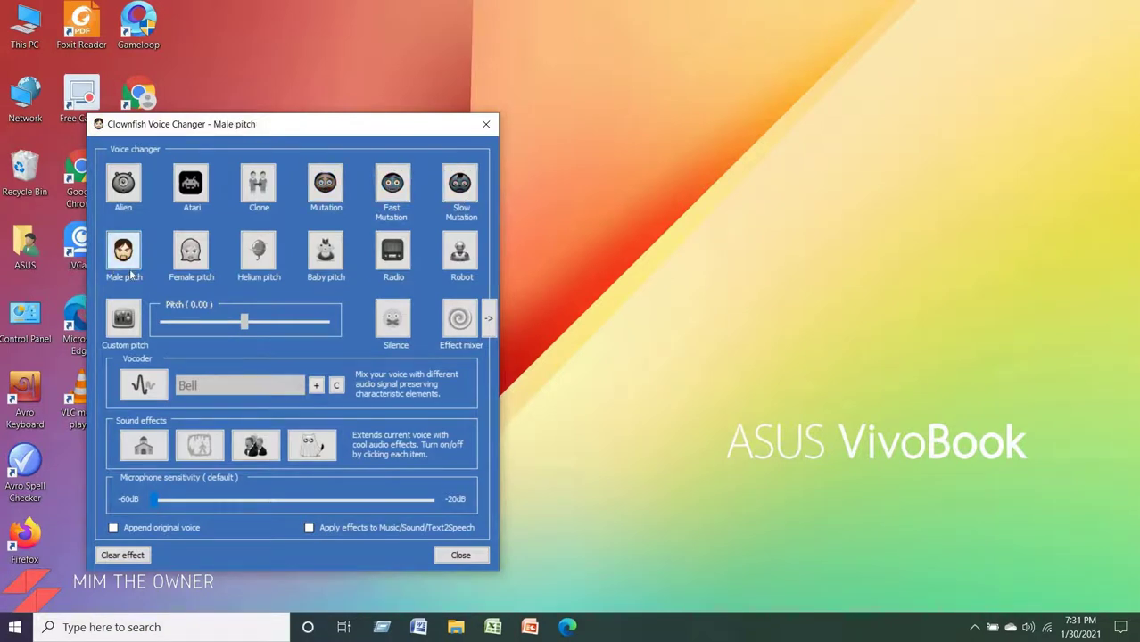
click(189, 259)
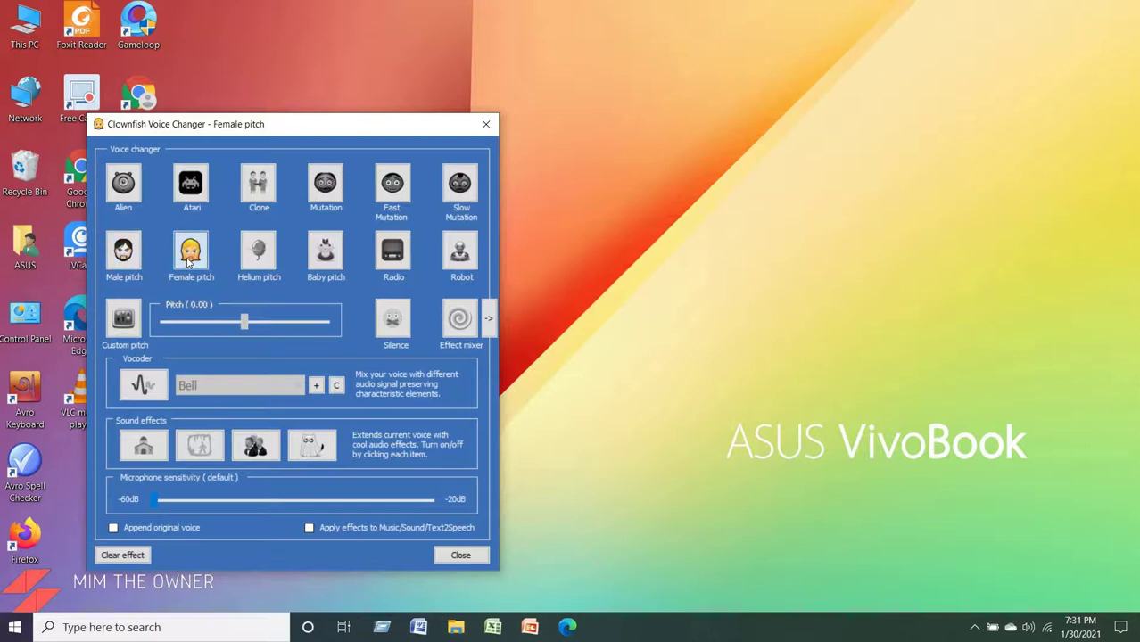
click(259, 252)
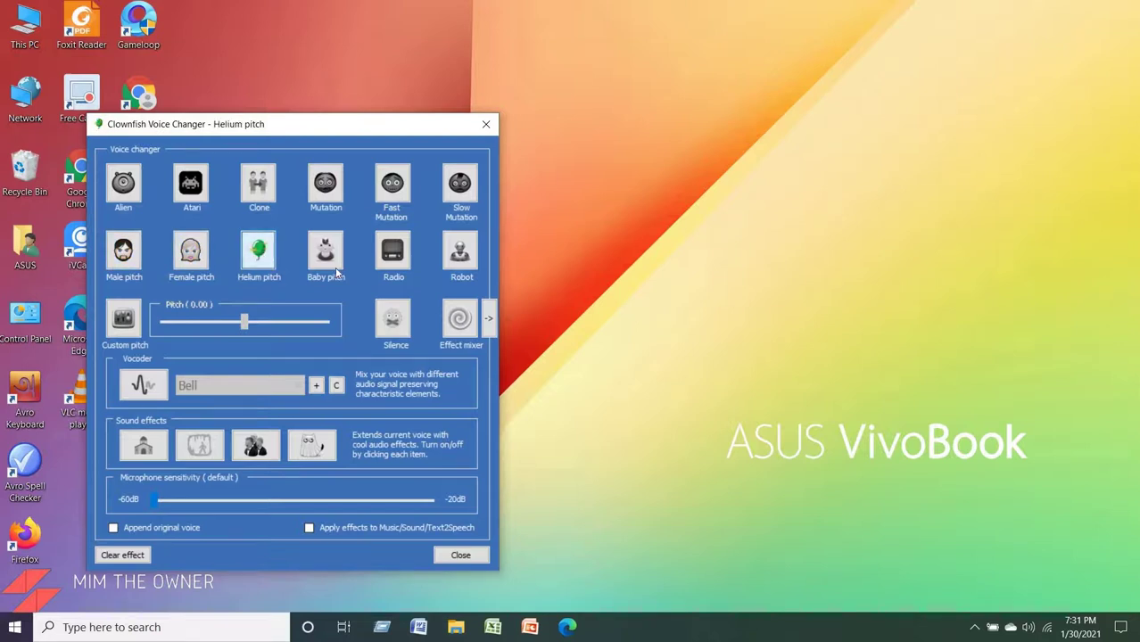
click(335, 267)
click(397, 266)
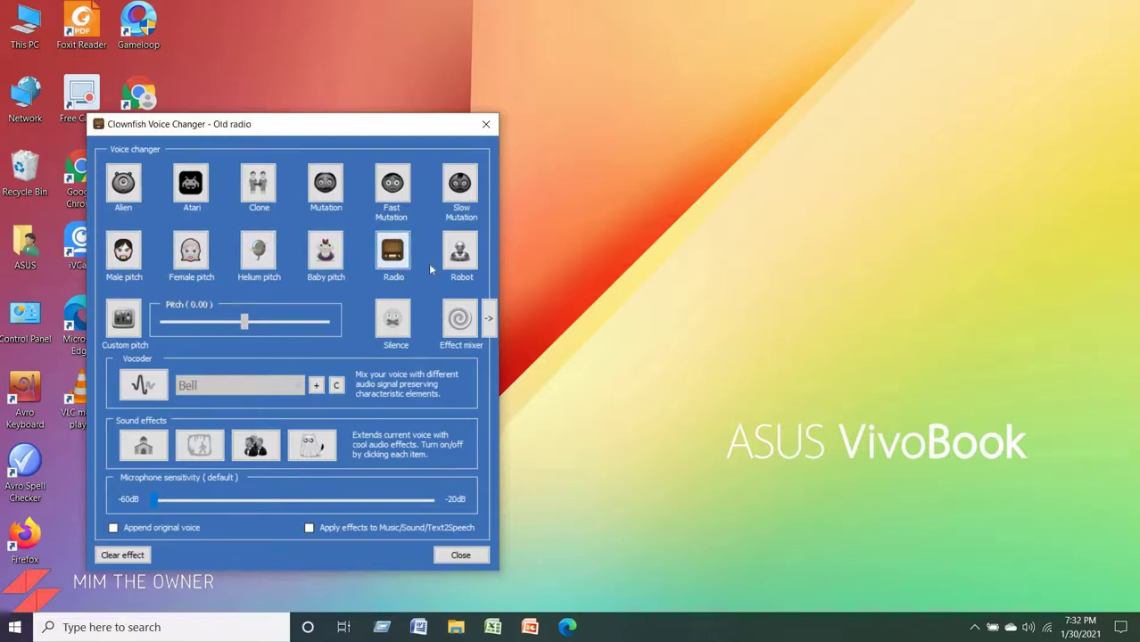
click(458, 256)
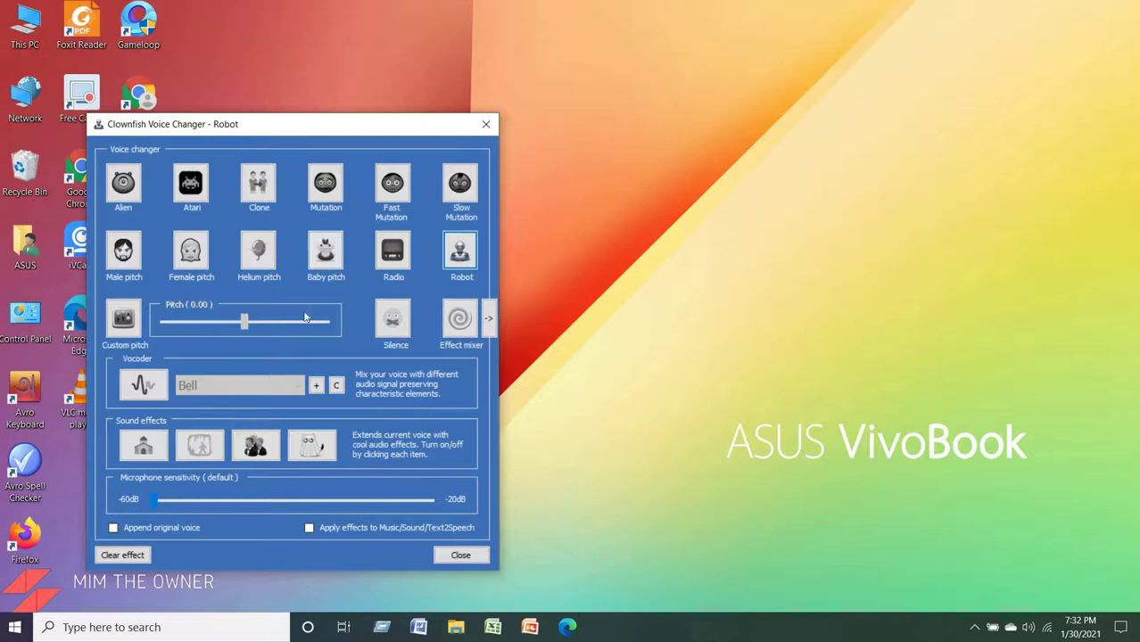
Set the voice effect to Helium pitch and close the voice effects window.
click(260, 259)
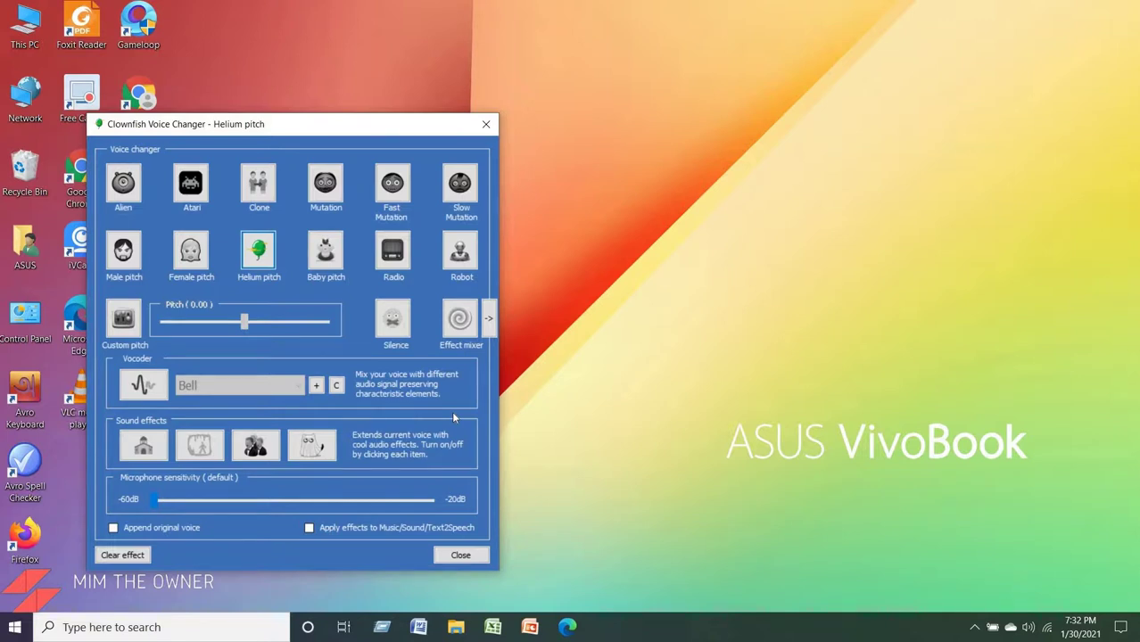
click(483, 126)
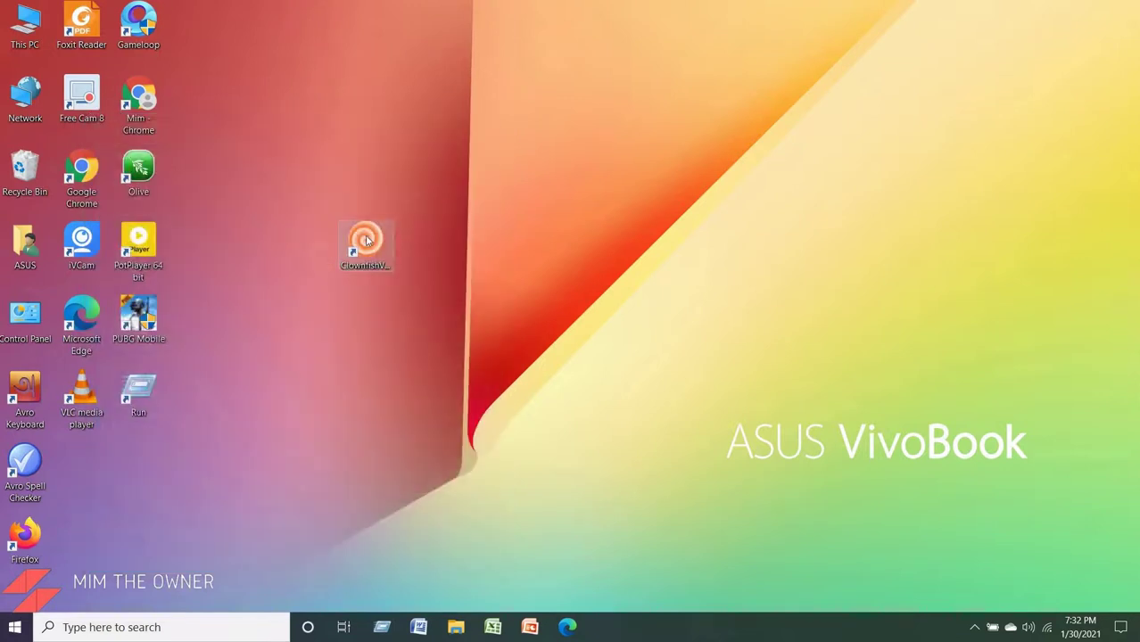
Toggle Clownfish Voice Changer's on/off state and enable both Hear microphone and Hear music/sound.
double_click(366, 241)
click(397, 7)
double_click(373, 238)
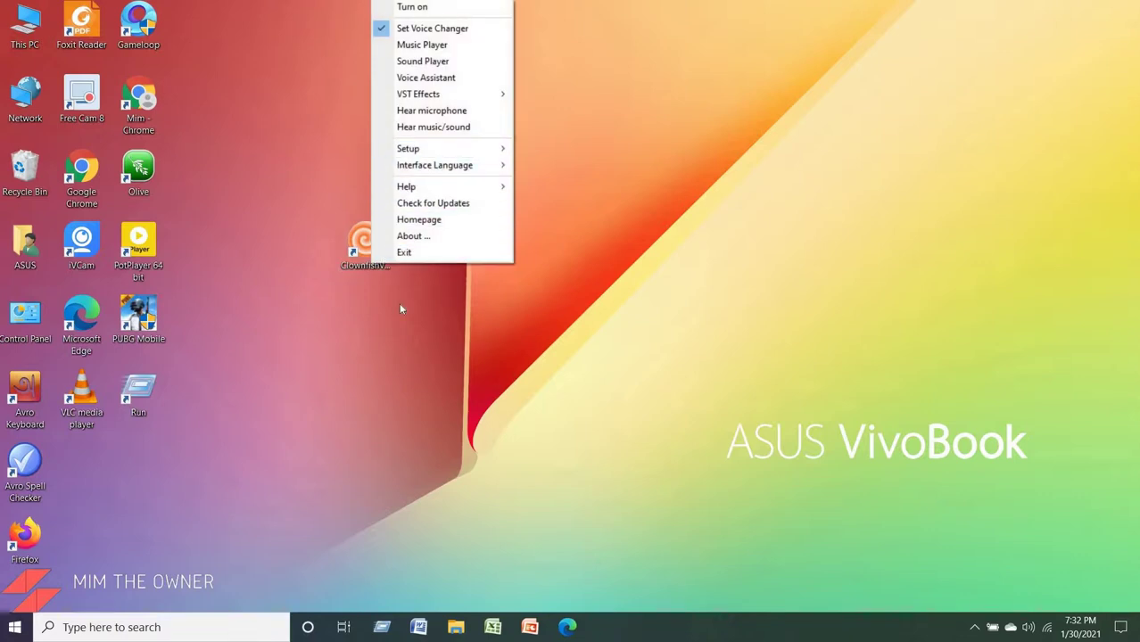
click(414, 113)
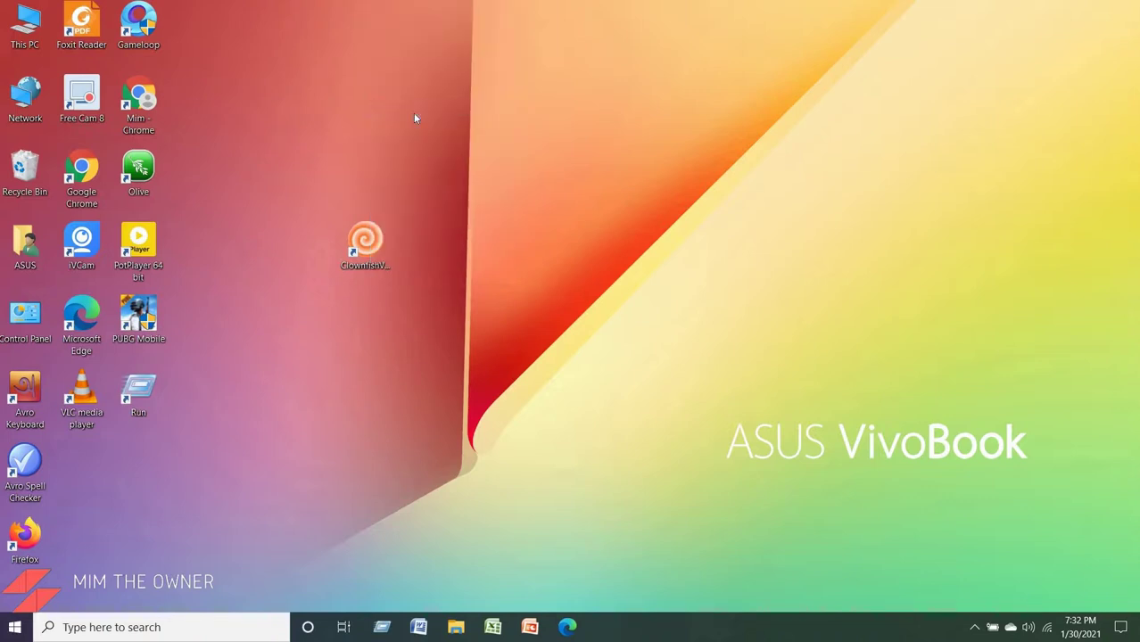
double_click(380, 243)
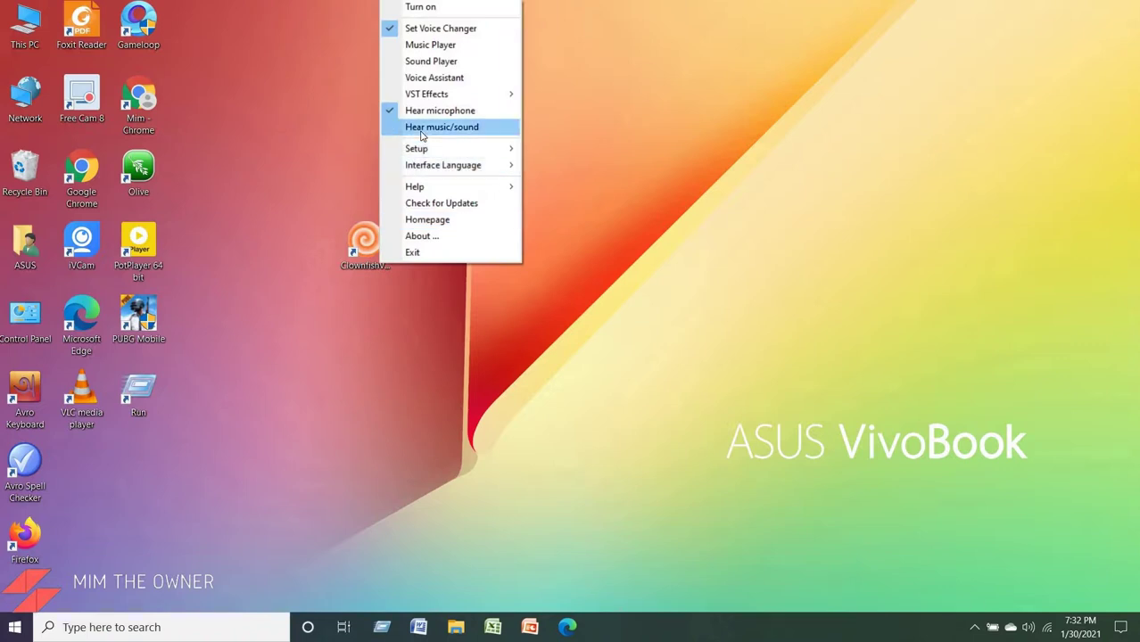
click(420, 127)
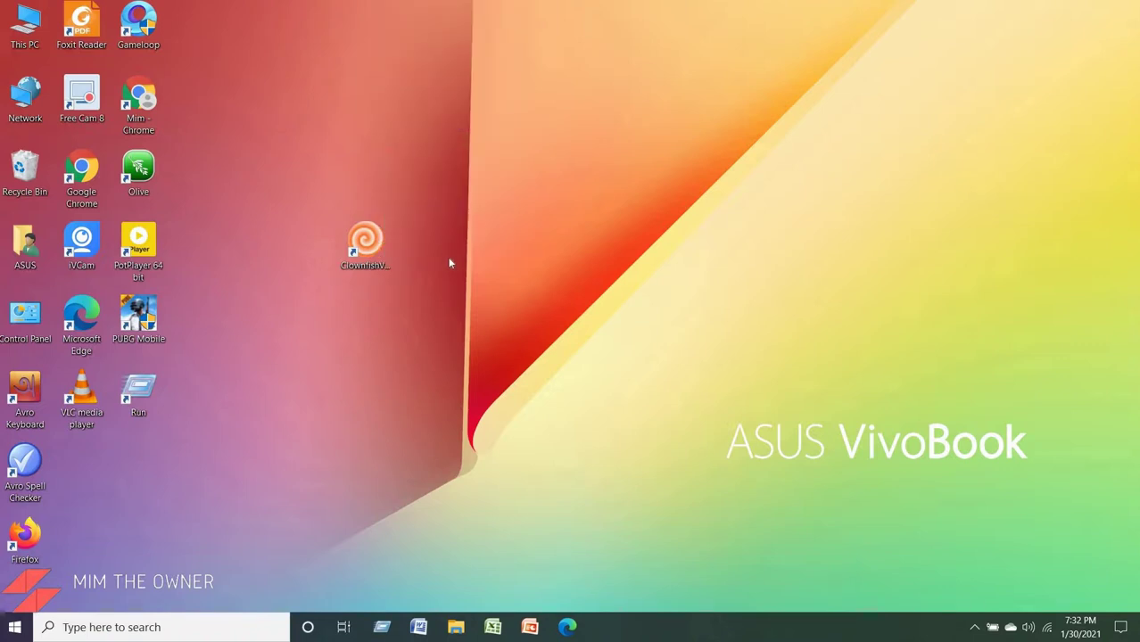